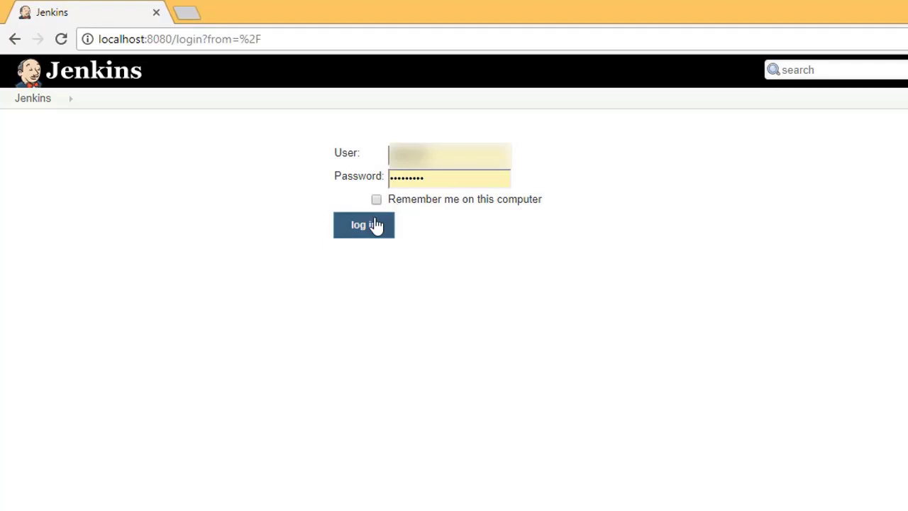
Log in to Jenkins with the prefilled credentials and open Global Tool Configuration from the Jenkins management page
left_click(371, 226)
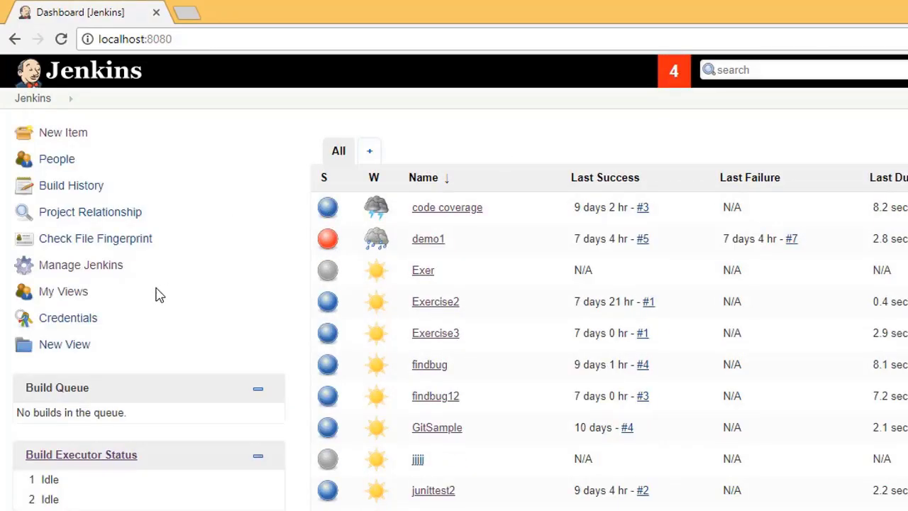
left_click(100, 272)
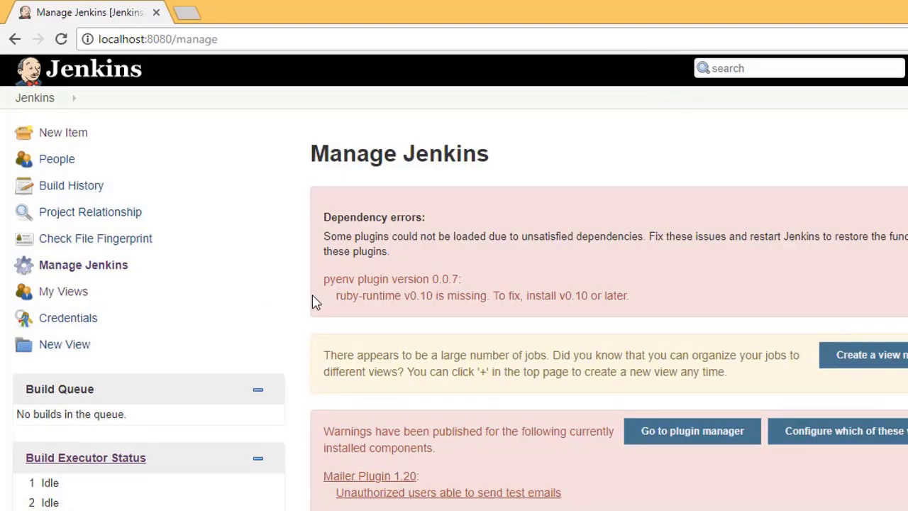
scroll(314, 300, "down", 5)
scroll(474, 380, "down", 2)
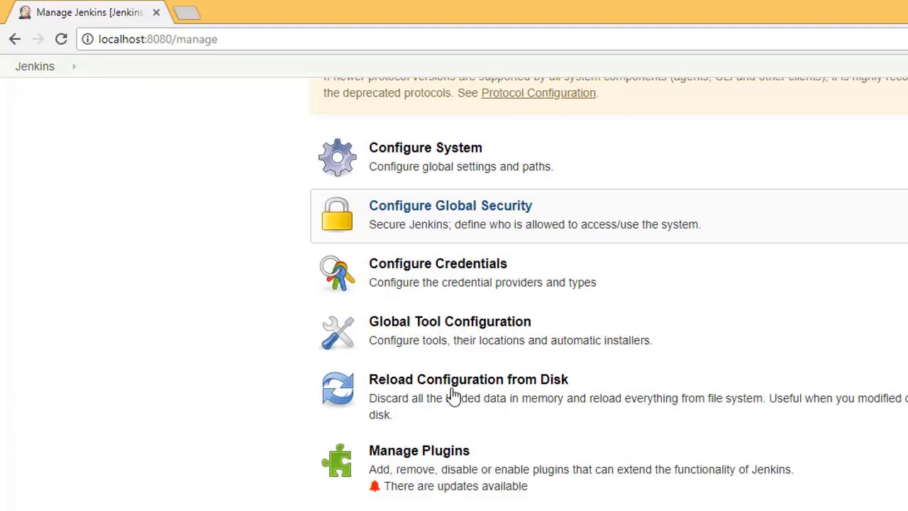
left_click(422, 324)
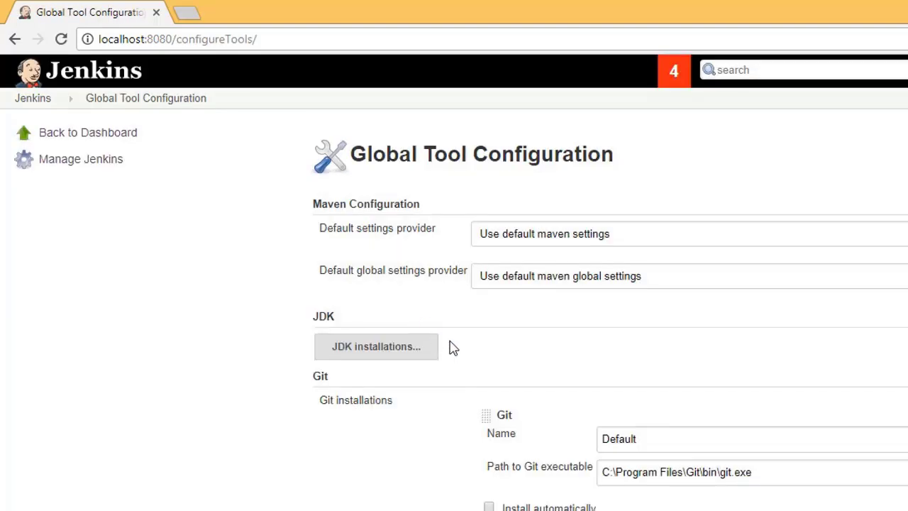
Check the MAVEN_HOME path of the existing Maven installation and save the global tool configuration
scroll(452, 348, "down", 6)
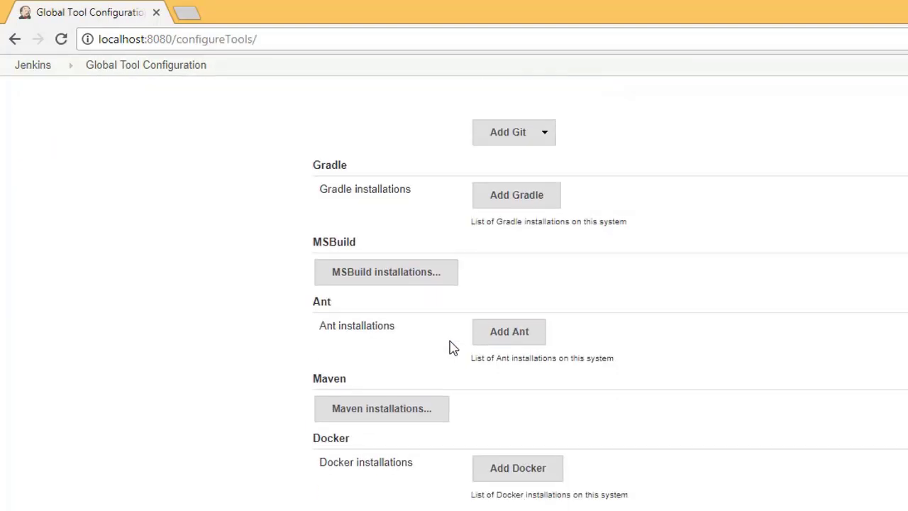
left_click(400, 376)
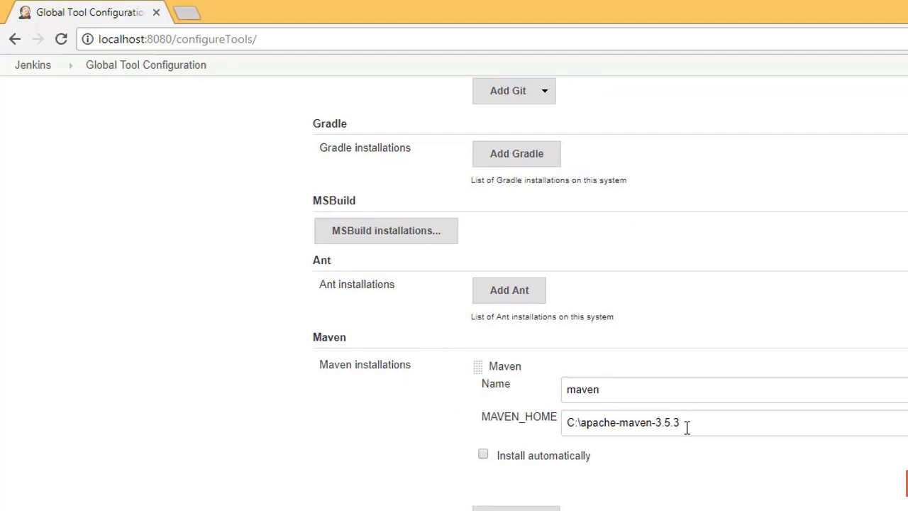
left_click_drag(684, 422, 585, 424)
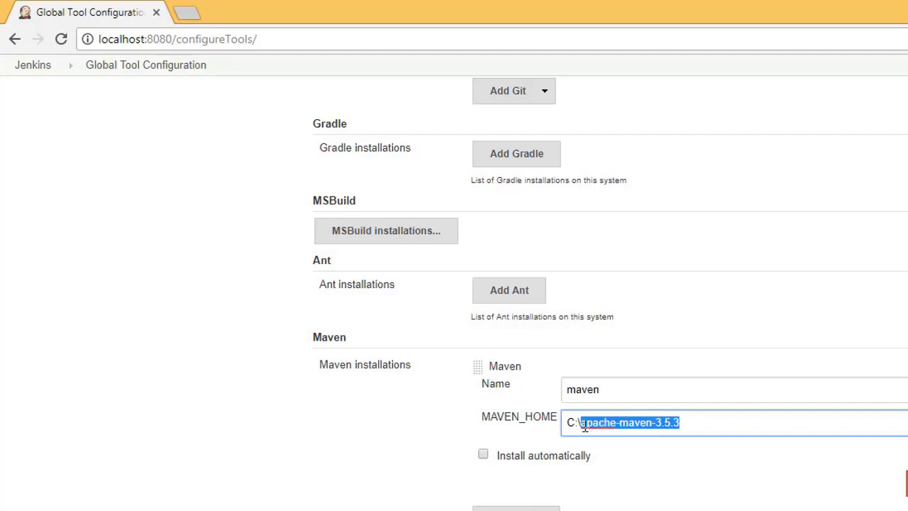
left_click(703, 425)
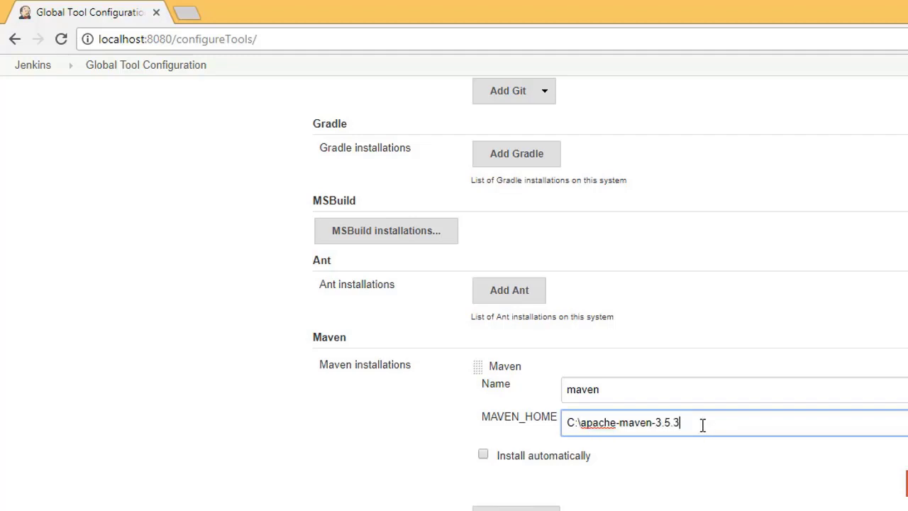
left_click_drag(688, 425, 571, 423)
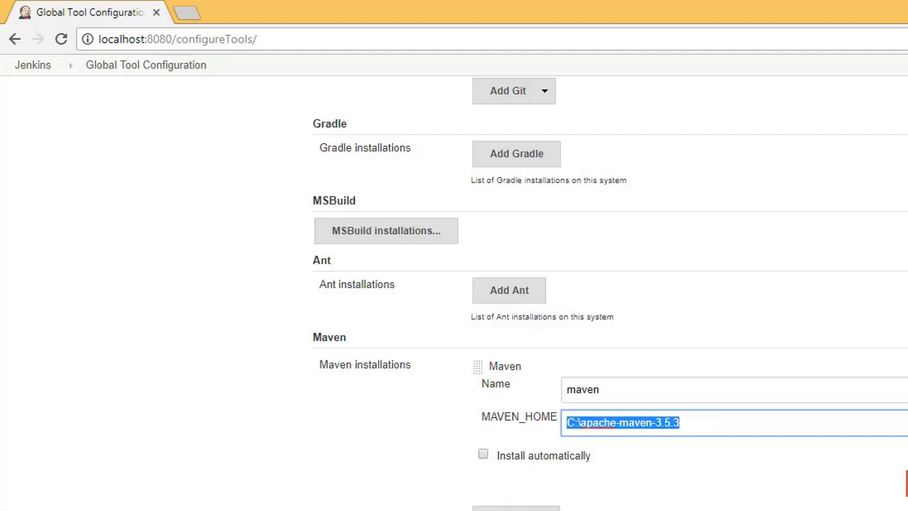
left_click(349, 510)
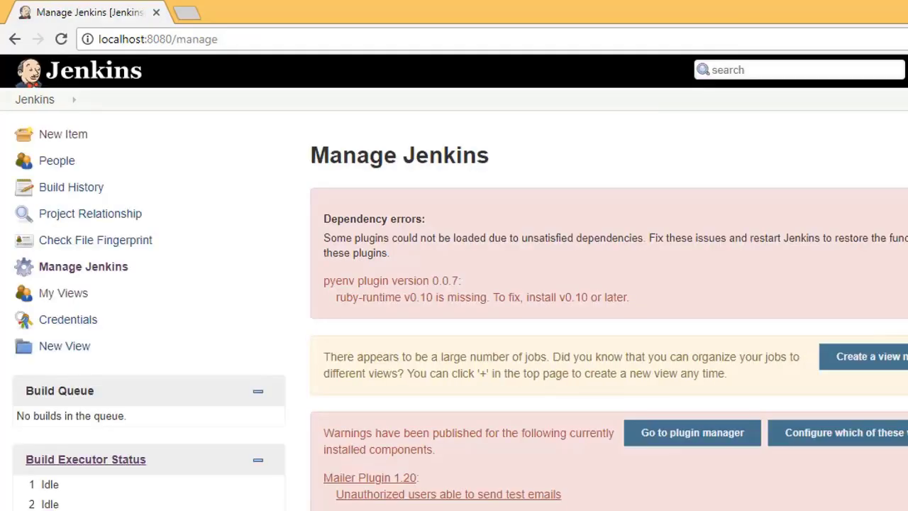
scroll(190, 362, "down", 4)
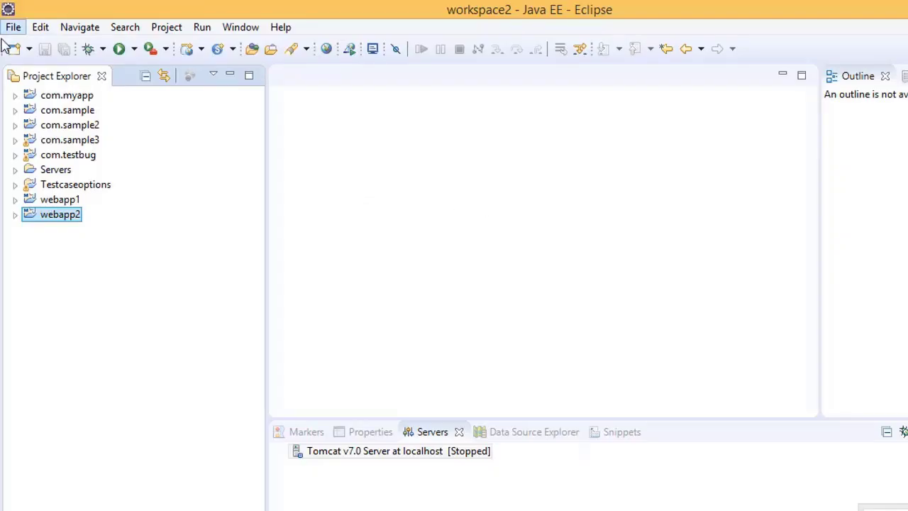
Switch to Eclipse and start a new Maven project in the default workspace location, using the maven-archetype-quickstart 1.1 archetype
left_click(12, 30)
mouse_move(36, 46)
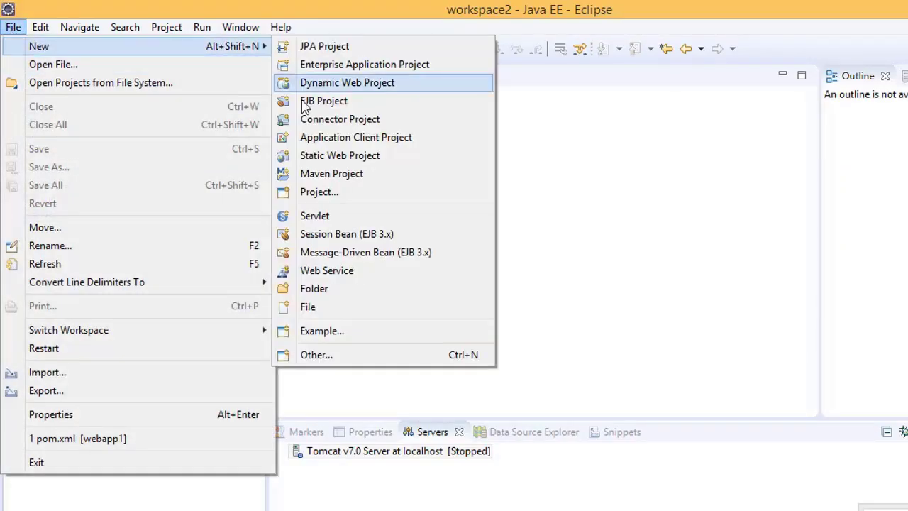
left_click(348, 175)
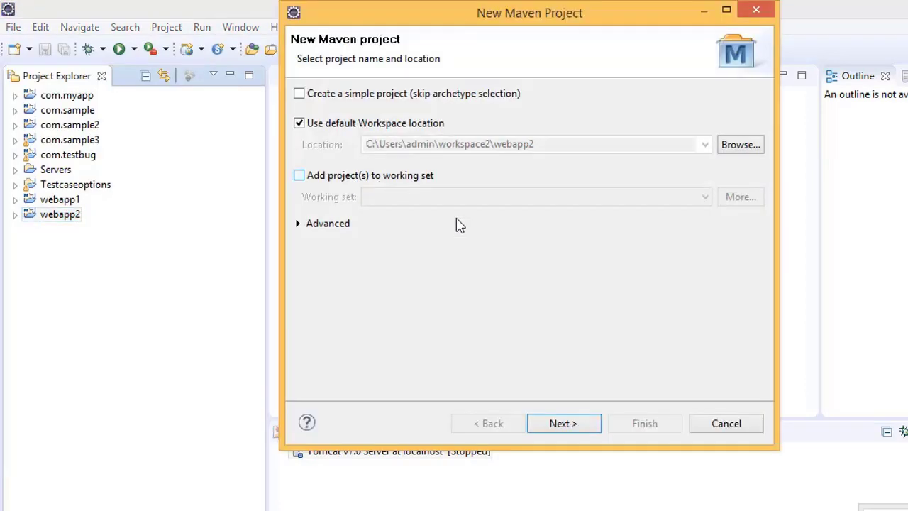
left_click(570, 424)
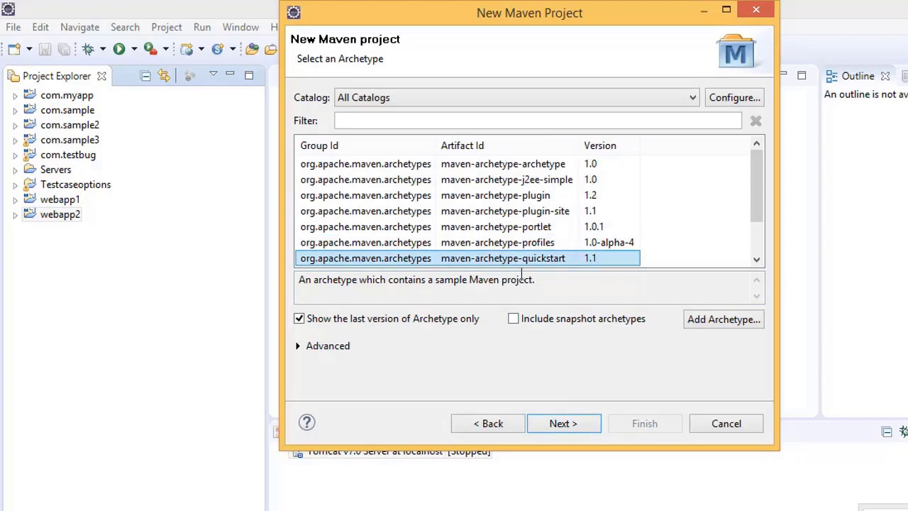
left_click(568, 429)
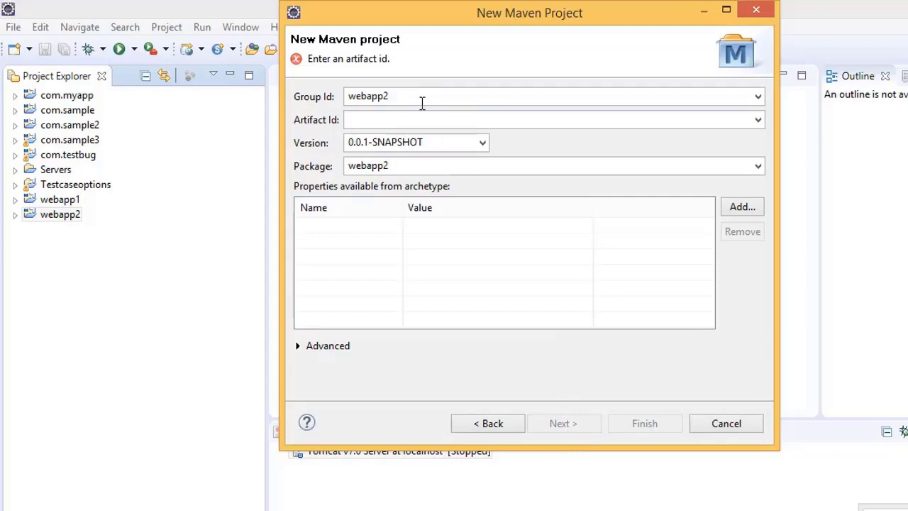
Set both the group ID and artifact ID to mavensample and create the Maven project
double_click(409, 98)
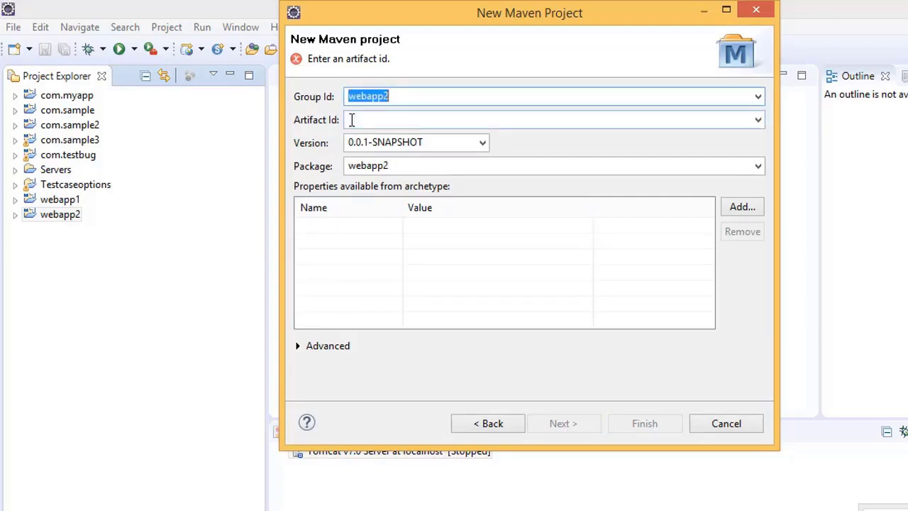
type("mavensample")
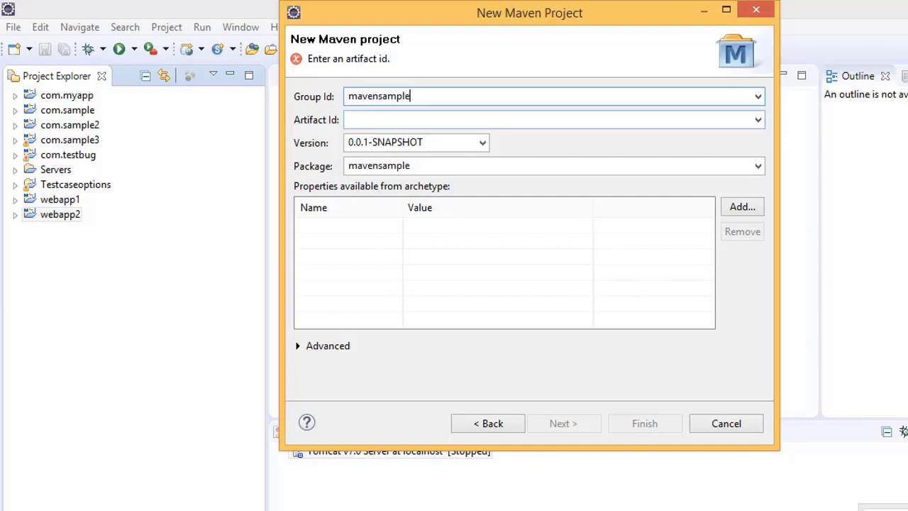
key("Tab")
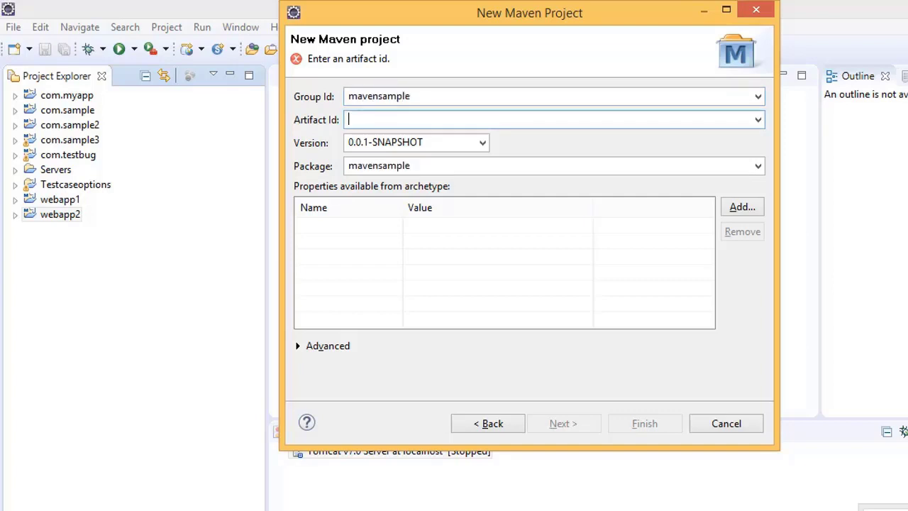
type("maven")
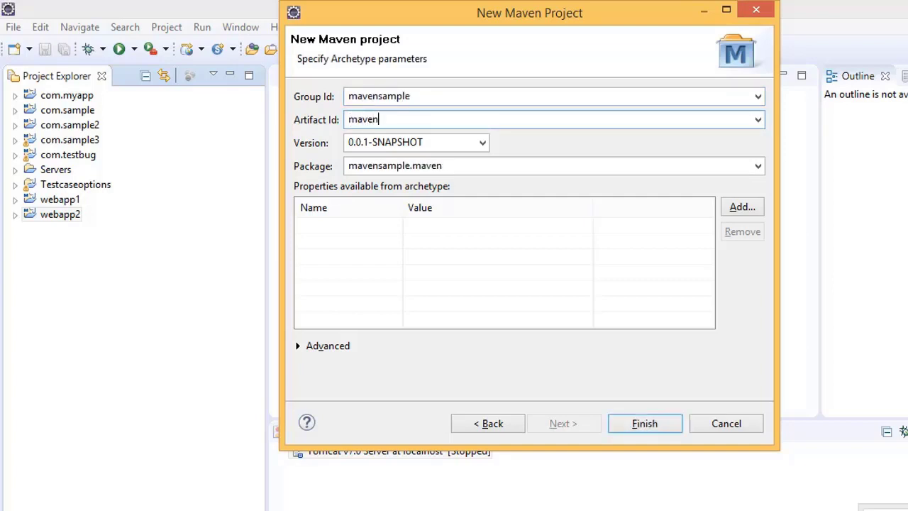
type("sample")
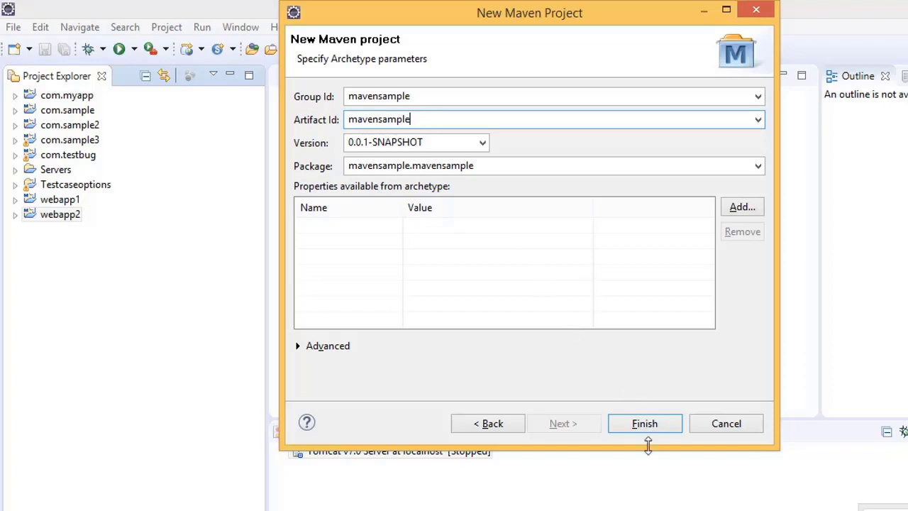
left_click(649, 423)
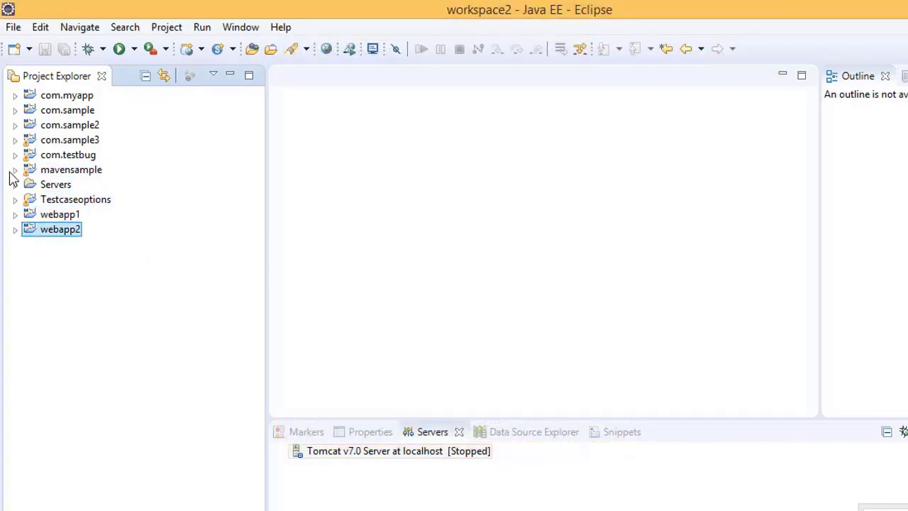
Set the execution environment of the mavensample project's JRE System Library to JavaSE-1.8 (jdk1.8.0_161) in its Java build path and apply it
left_click(15, 171)
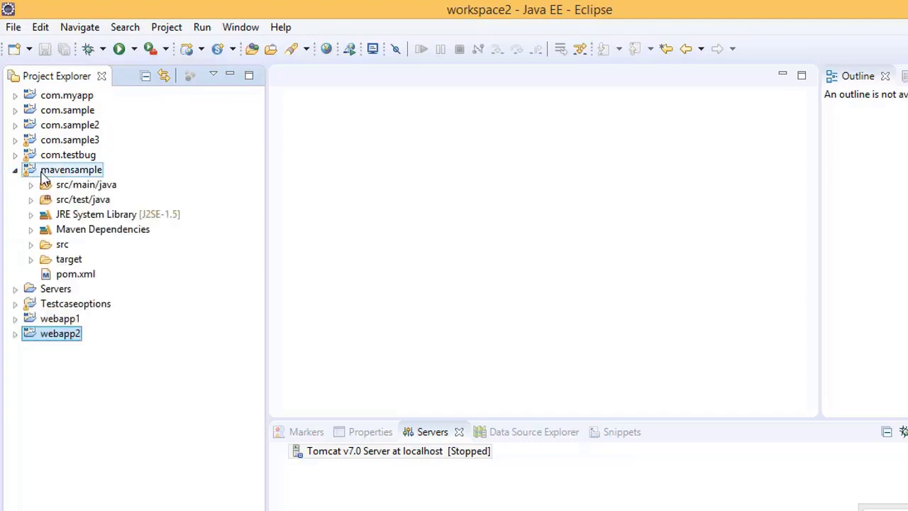
left_click(44, 178)
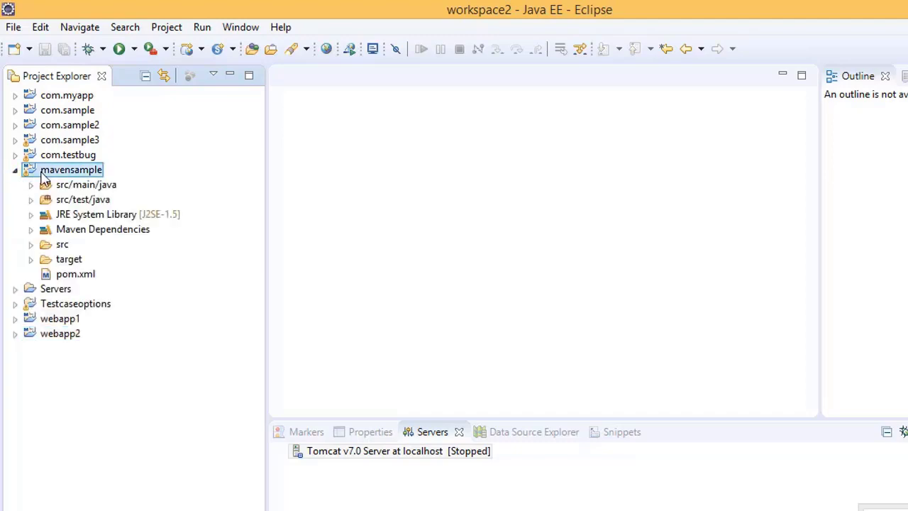
right_click(44, 177)
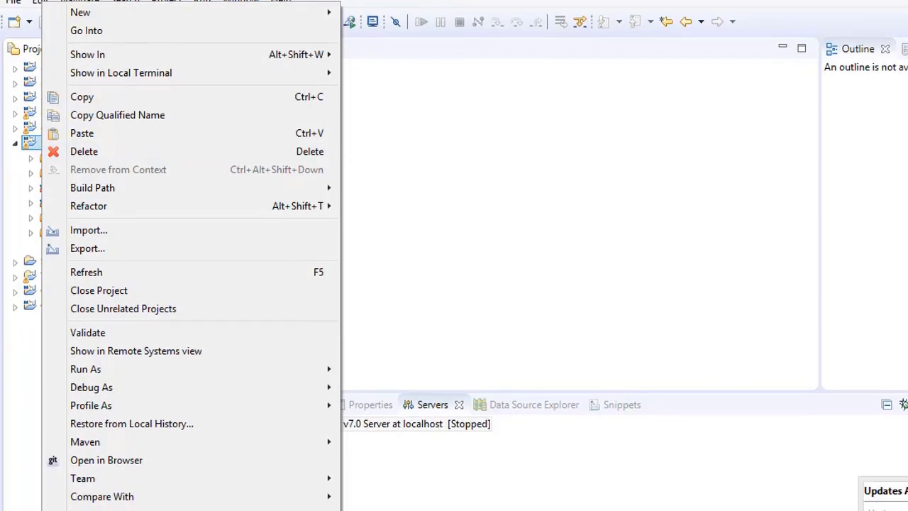
left_click(129, 504)
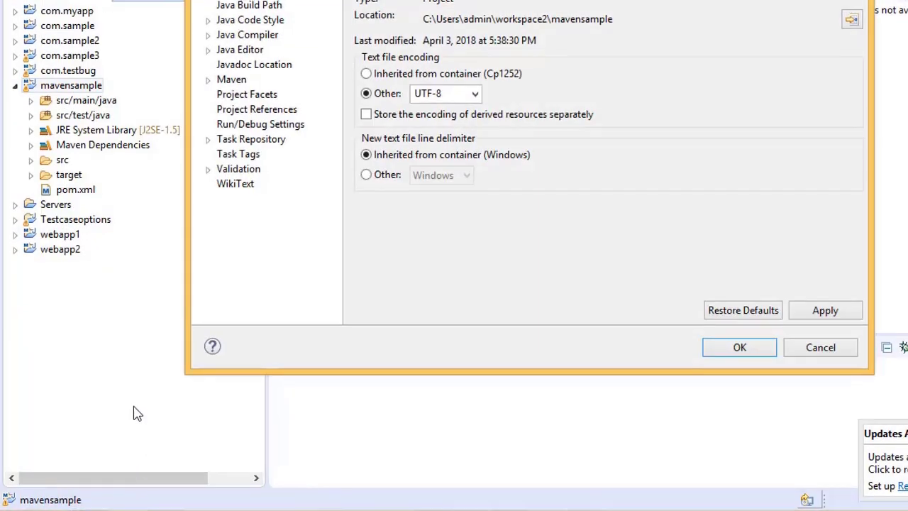
left_click(249, 58)
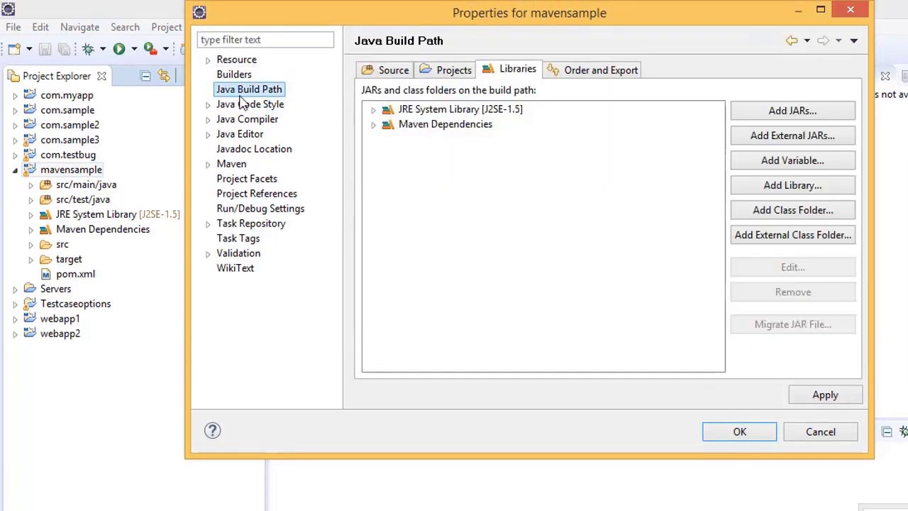
left_click(510, 113)
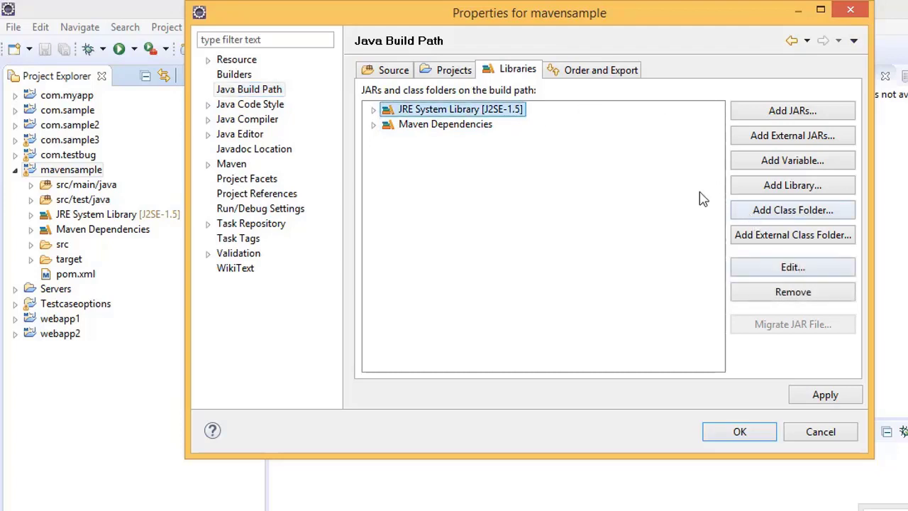
left_click(793, 273)
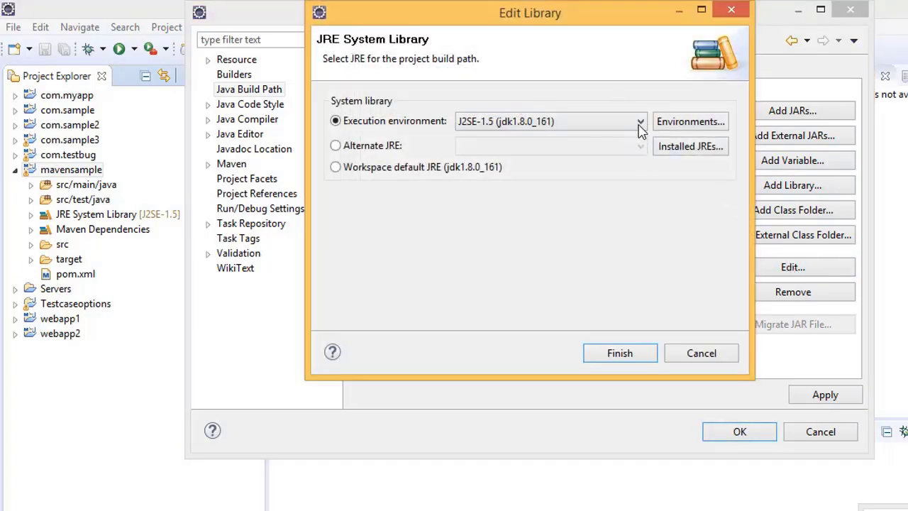
left_click(641, 125)
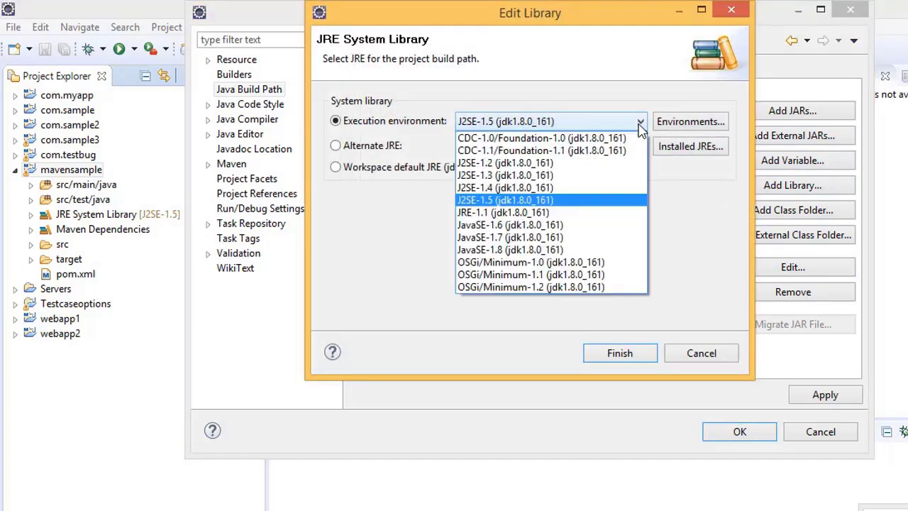
left_click(560, 249)
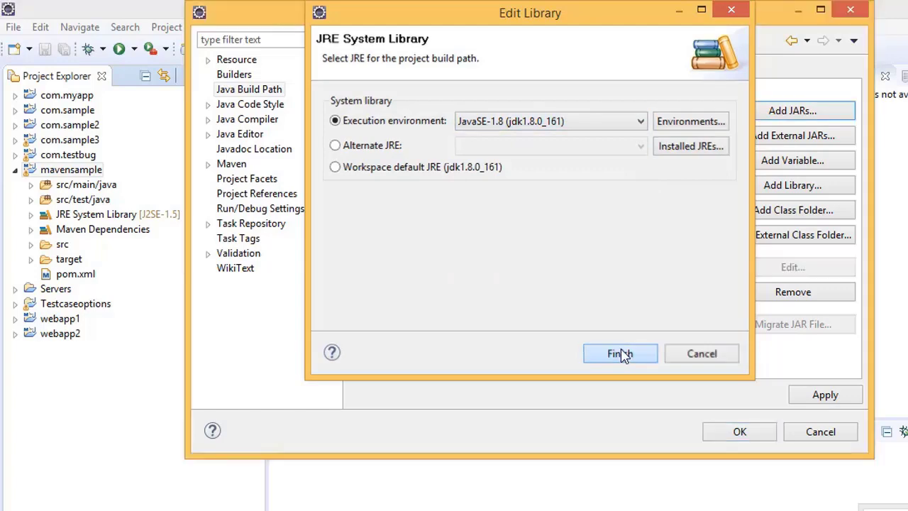
left_click(621, 354)
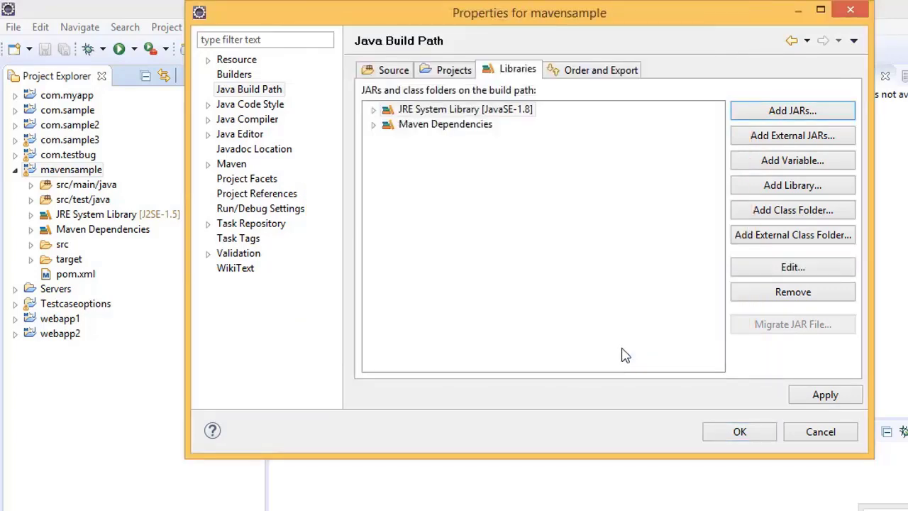
left_click(825, 396)
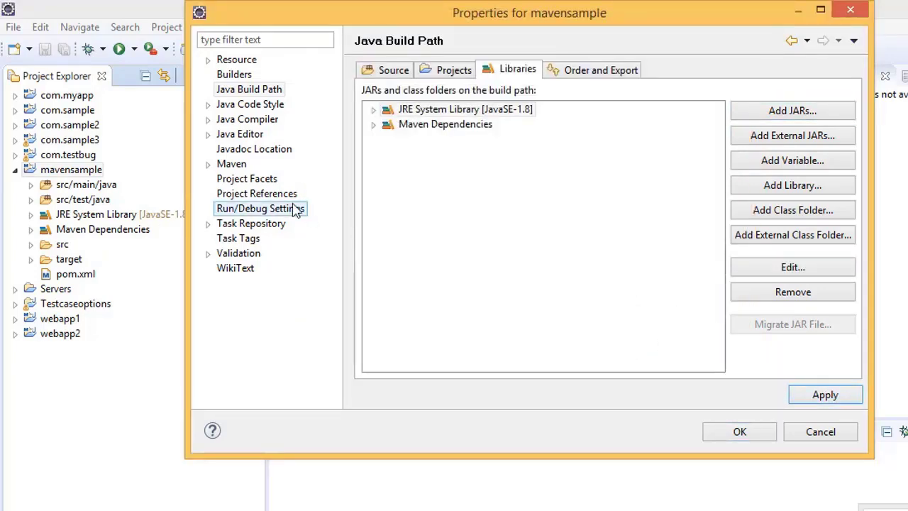
Look through the Project Facets and Maven properties of mavensample and return to its Java build path settings
left_click(263, 182)
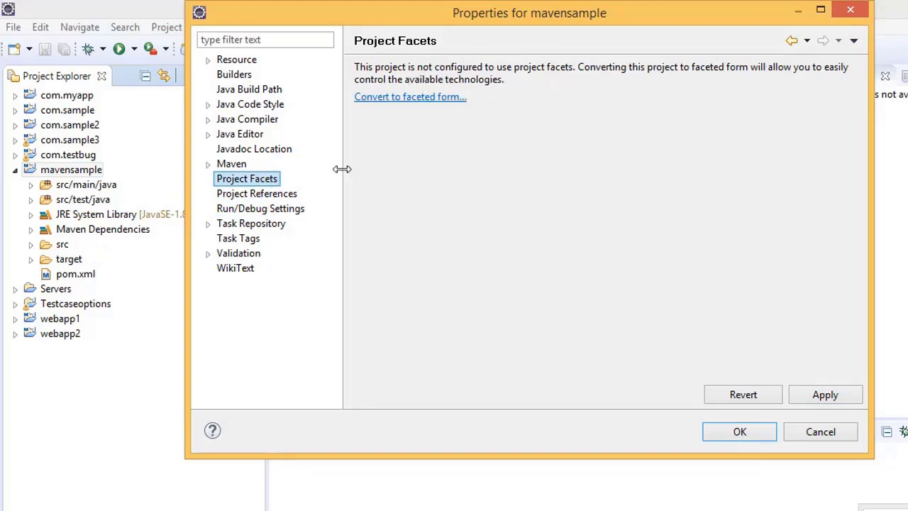
left_click(234, 164)
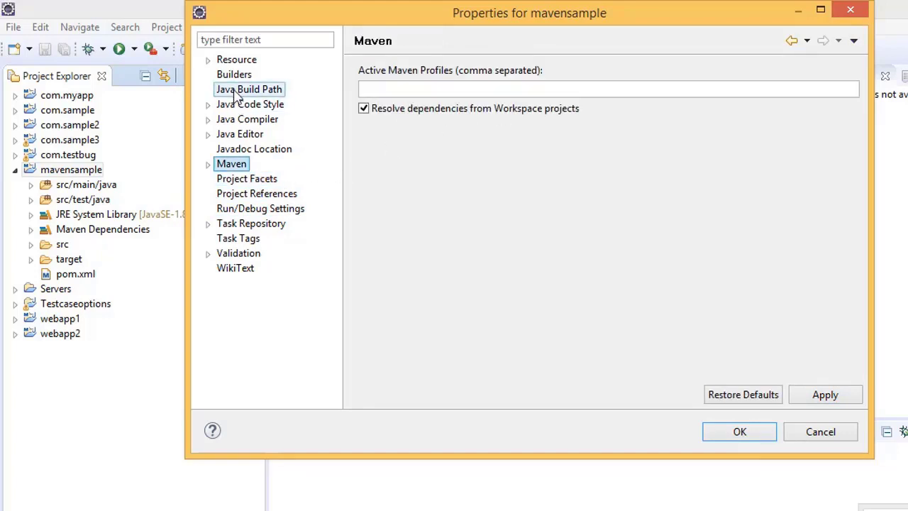
left_click(237, 89)
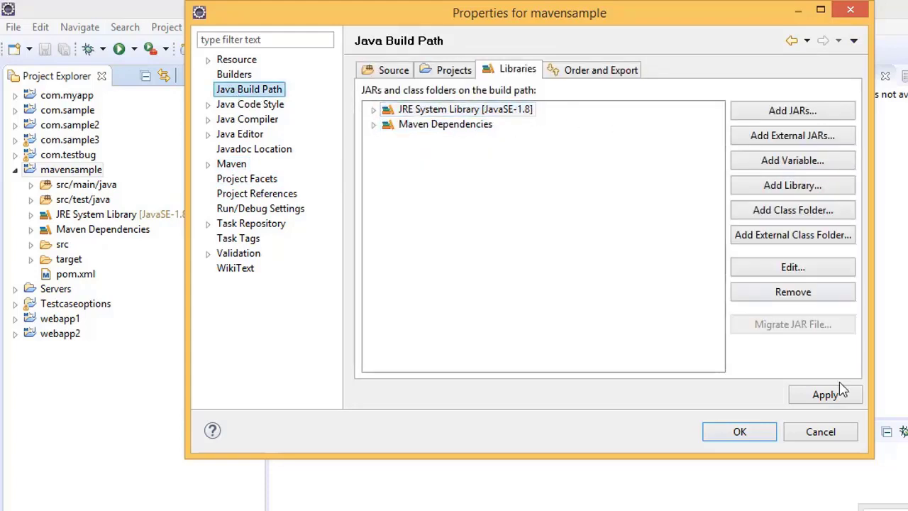
Apply and confirm the mavensample build path settings, and open AppTest.java from the package in src/test/java
left_click(827, 397)
left_click(738, 430)
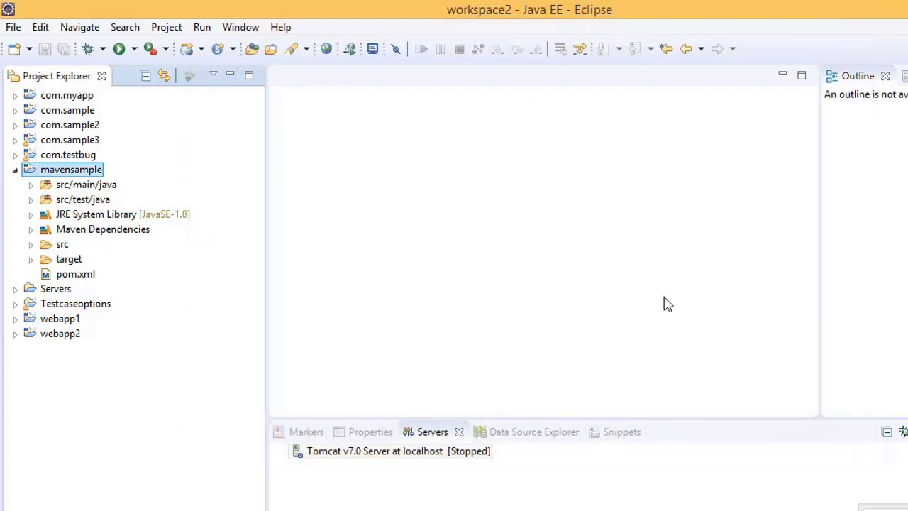
left_click(30, 199)
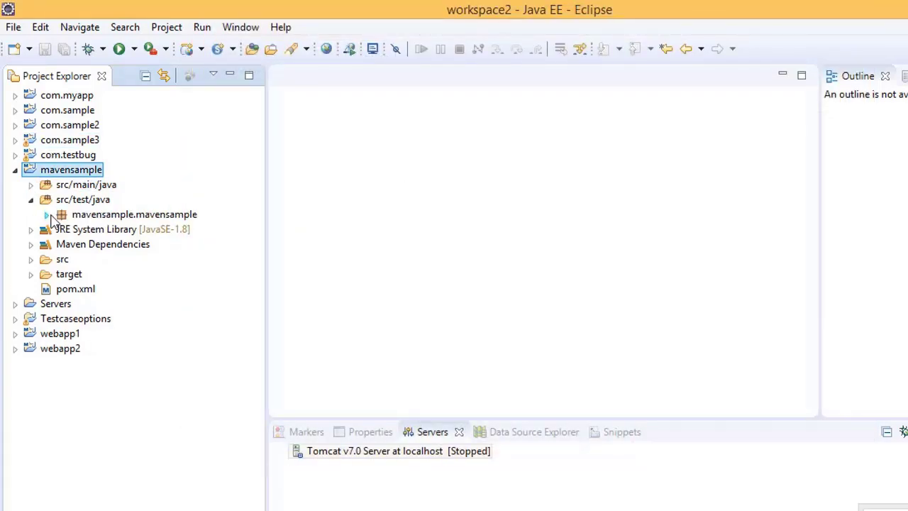
left_click(47, 214)
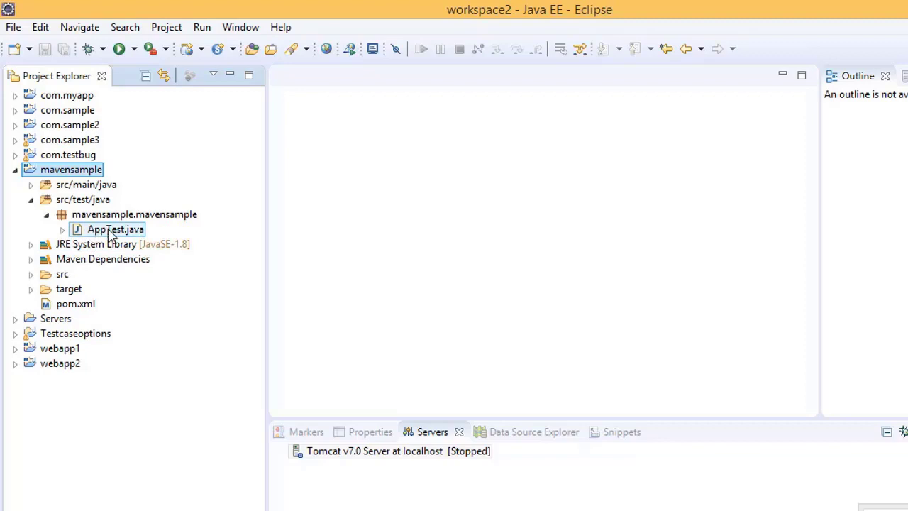
double_click(99, 229)
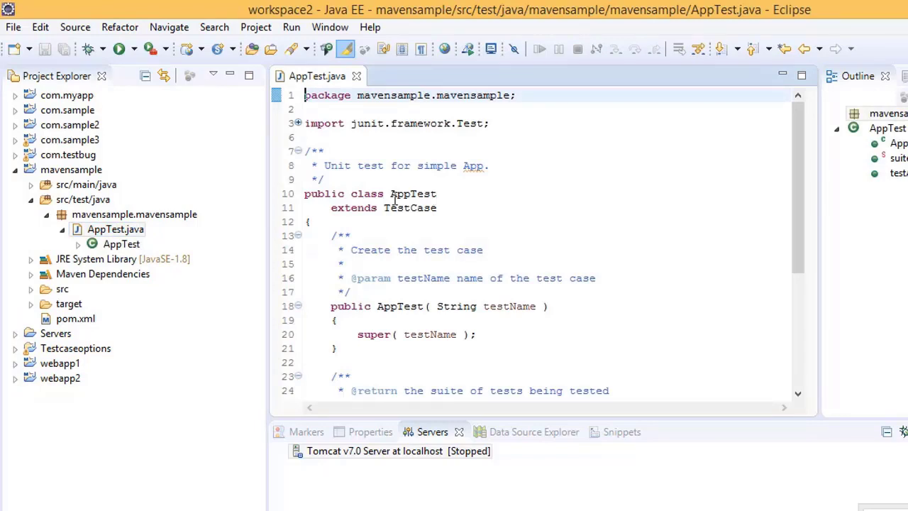
Open App.java from the mavensample.mavensample package in src/main/java
left_click(31, 185)
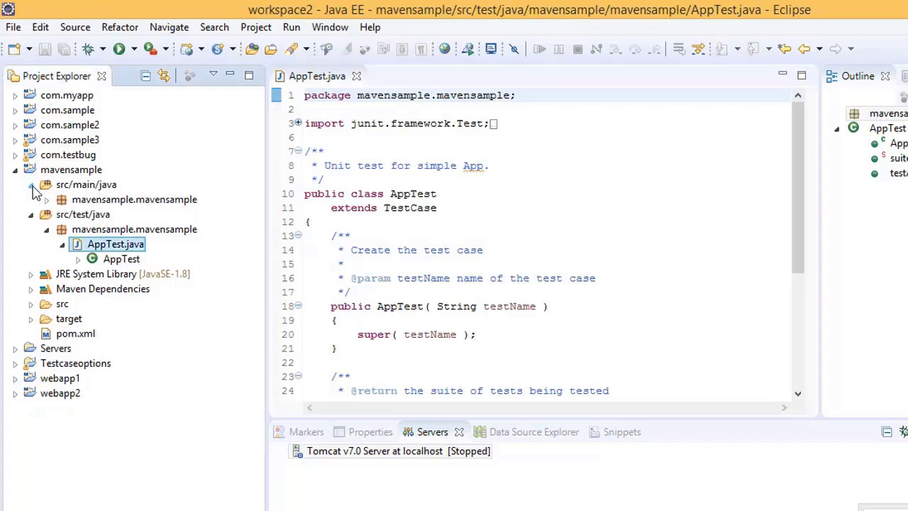
left_click(46, 199)
double_click(85, 216)
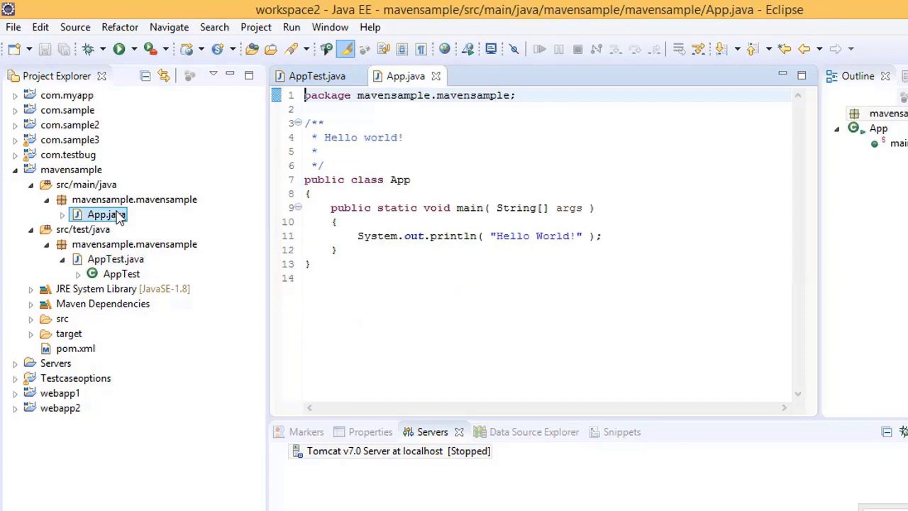
Open the mavensample project's pom.xml in its XML source view and examine the junit dependency
left_click(81, 351)
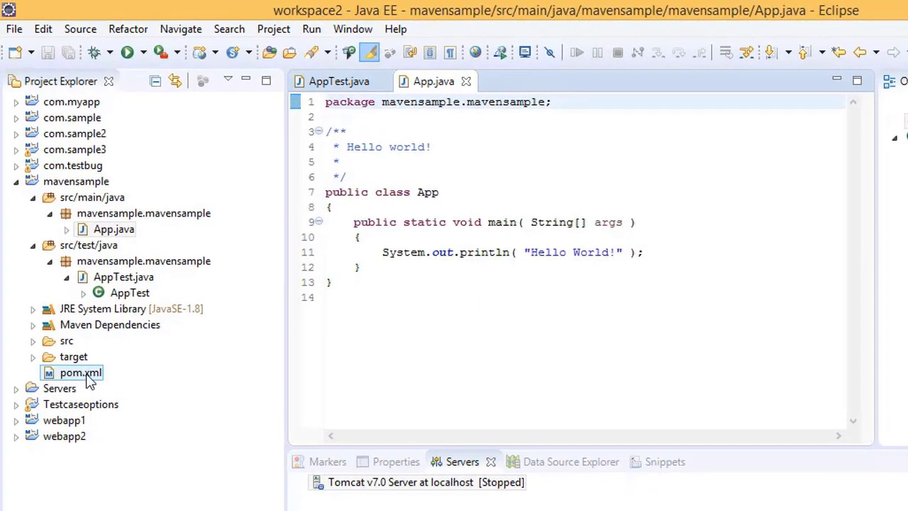
double_click(87, 374)
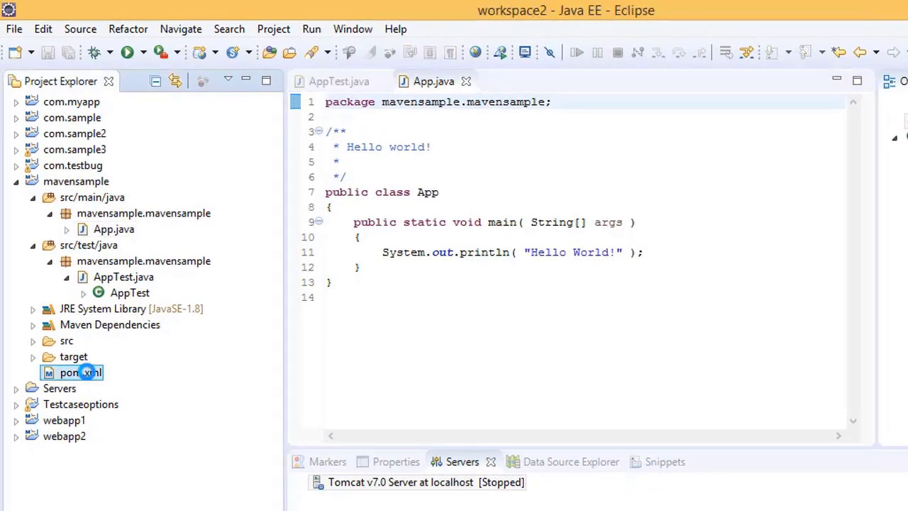
double_click(89, 377)
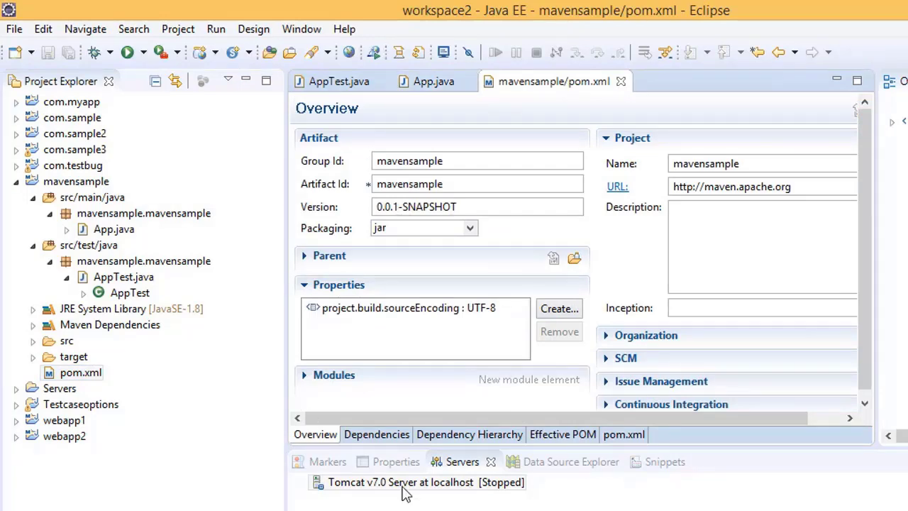
left_click(623, 436)
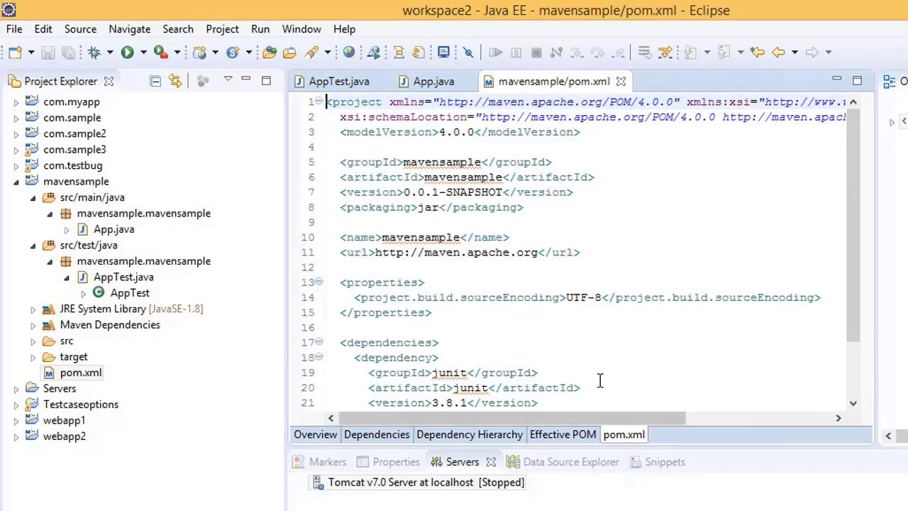
scroll(474, 315, "down", 2)
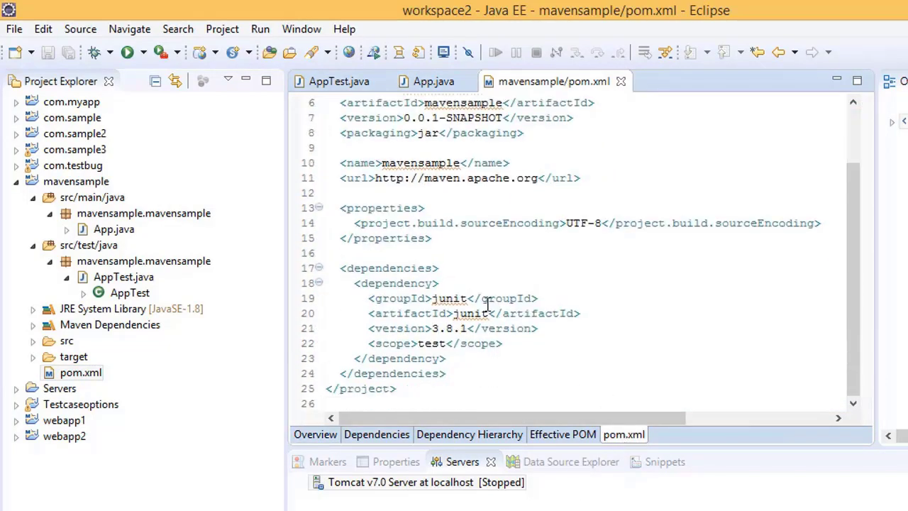
left_click_drag(431, 299, 463, 298)
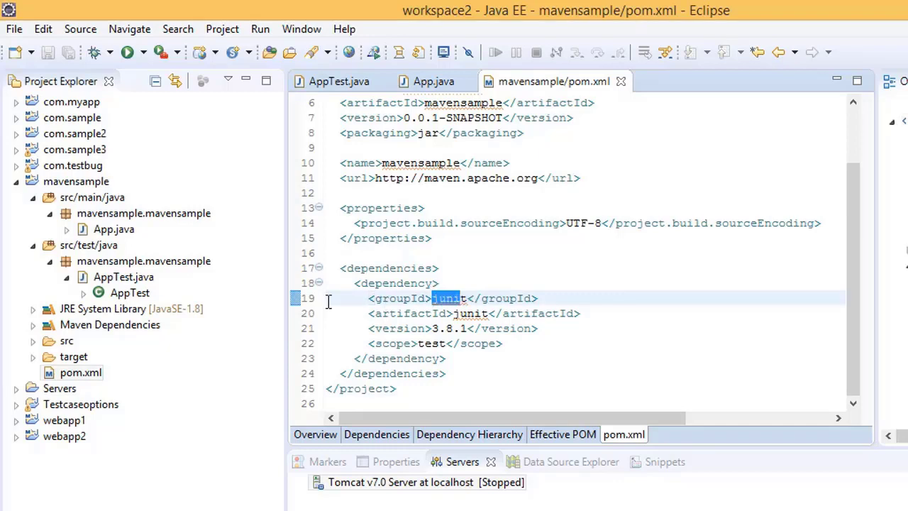
Copy the mavensample project's location path from its Resource properties and close the properties
left_click(79, 182)
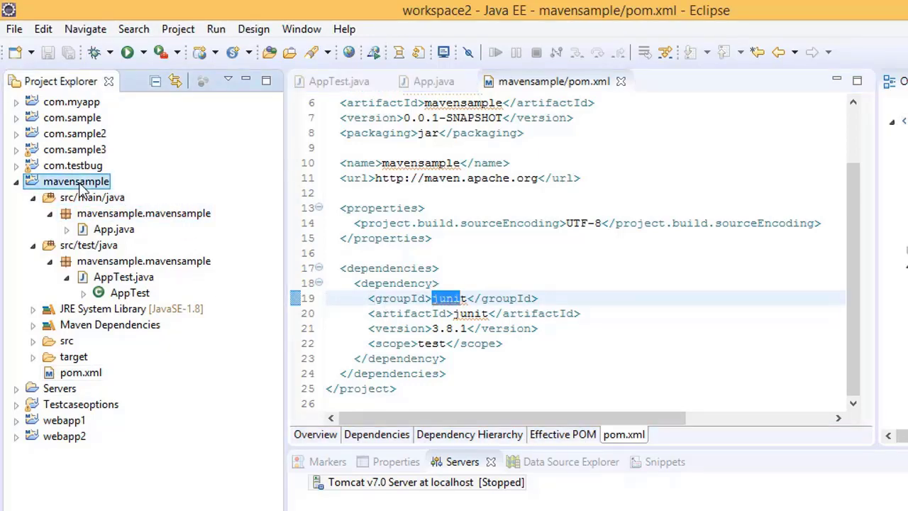
right_click(80, 183)
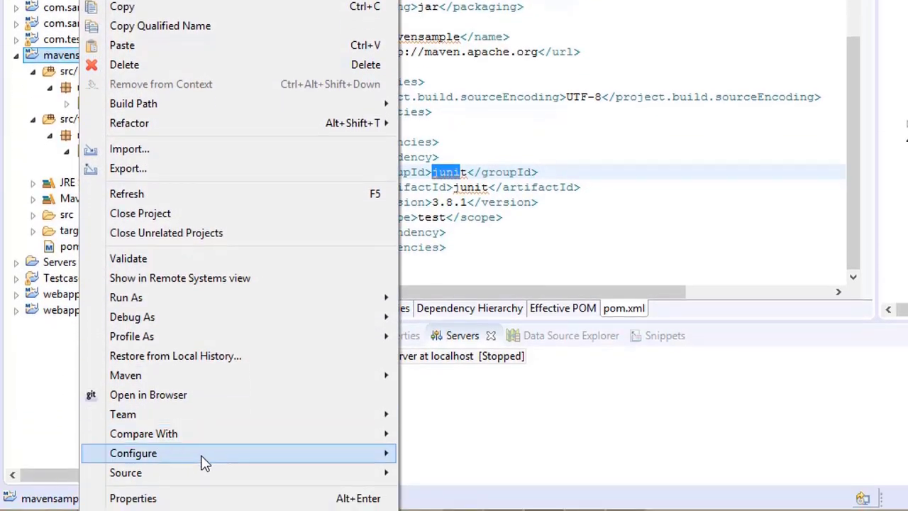
left_click(197, 497)
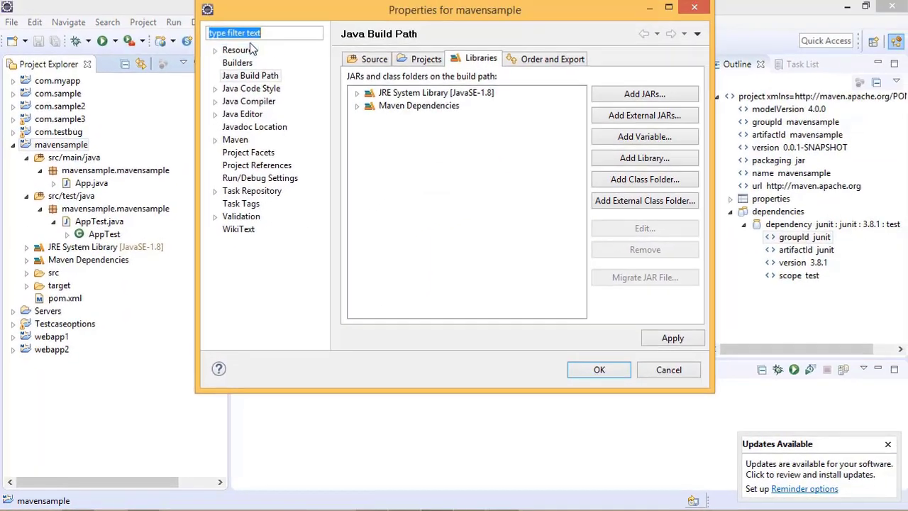
left_click(237, 52)
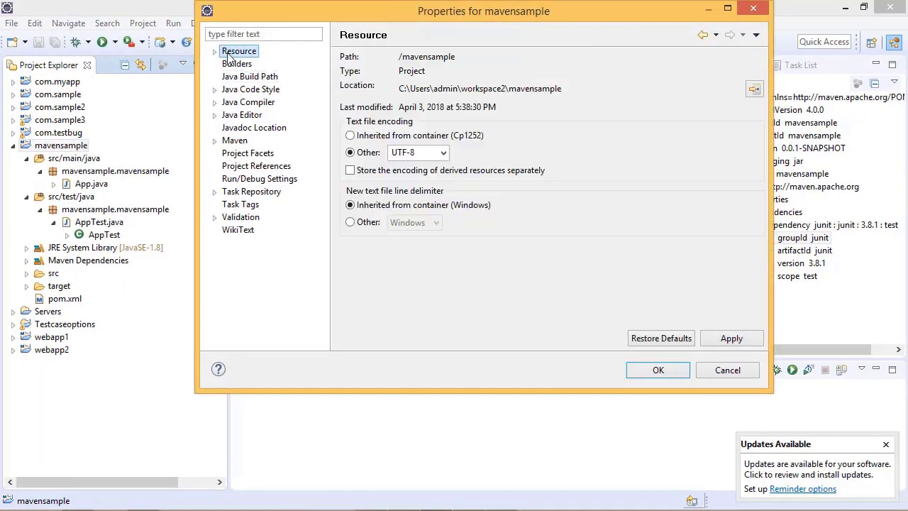
left_click_drag(567, 89, 399, 94)
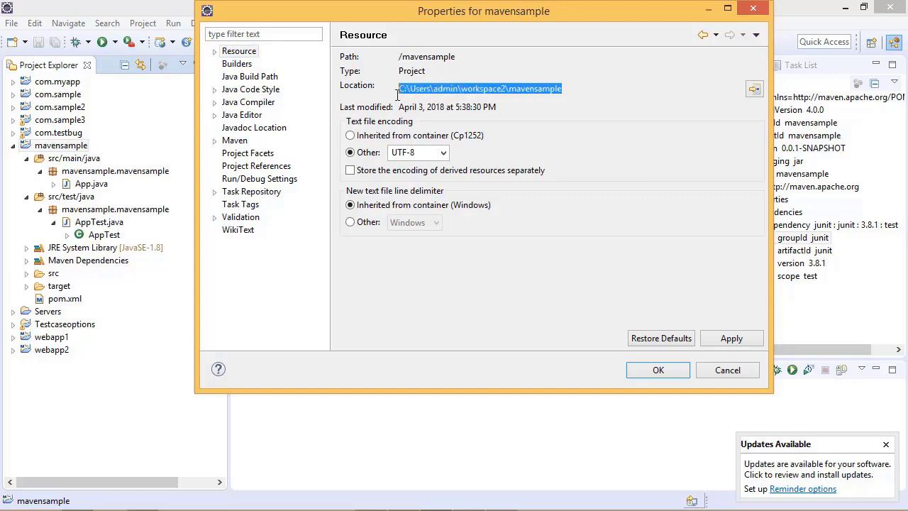
right_click(430, 89)
left_click(462, 134)
left_click(652, 371)
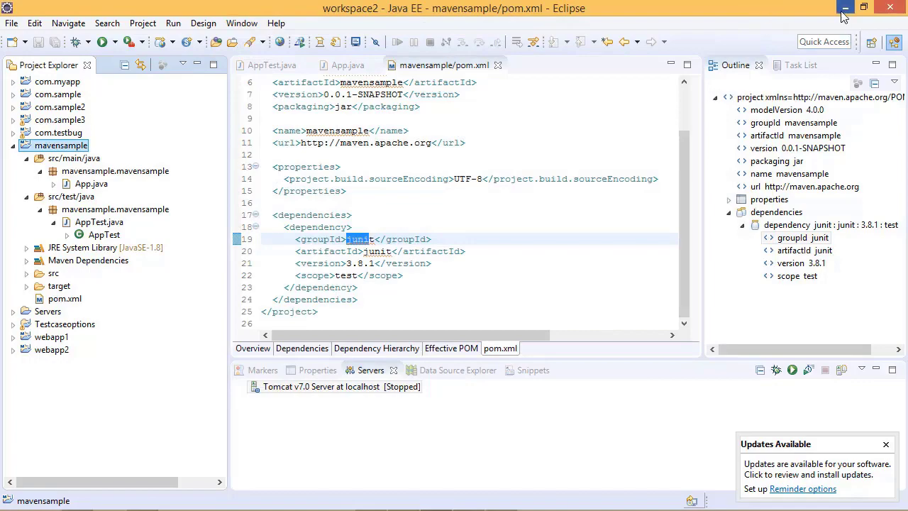
Switch to Jenkins in the browser and create a new Maven project item named mavensampleproject
left_click(844, 7)
scroll(241, 225, "up", 4)
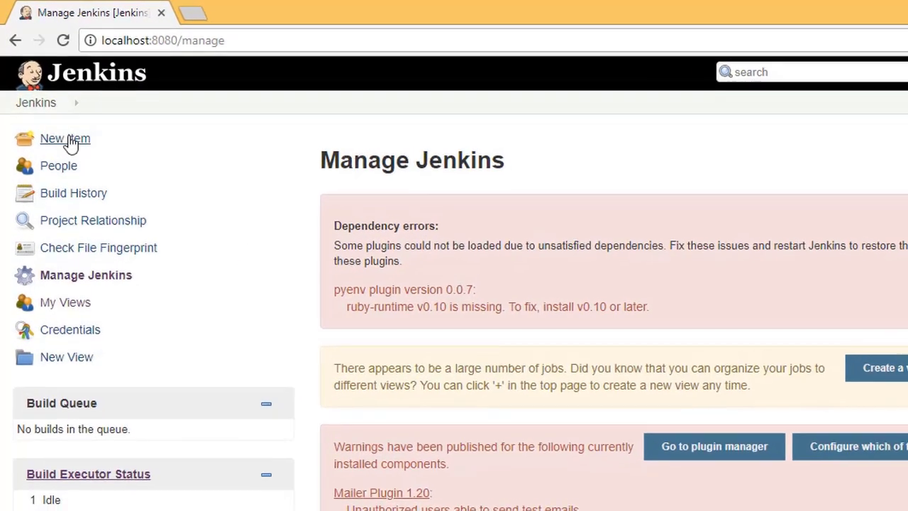
left_click(57, 117)
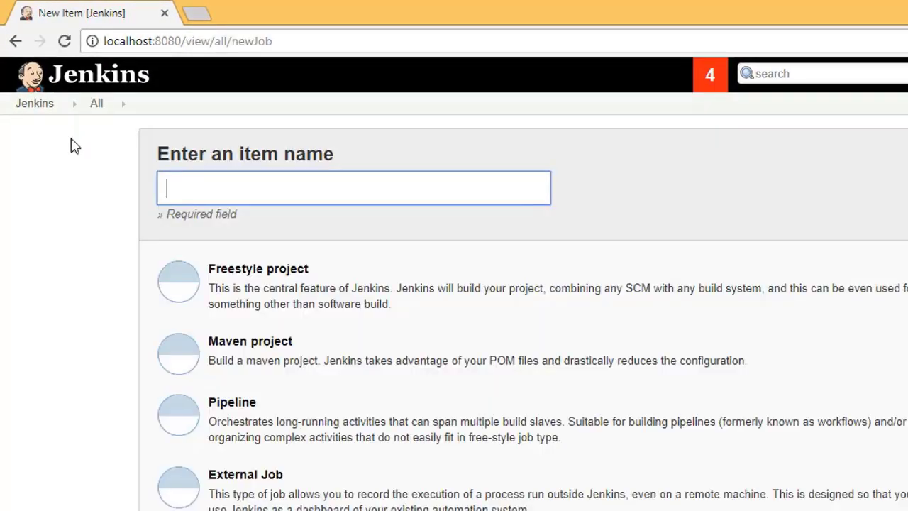
type("mavensampleproject")
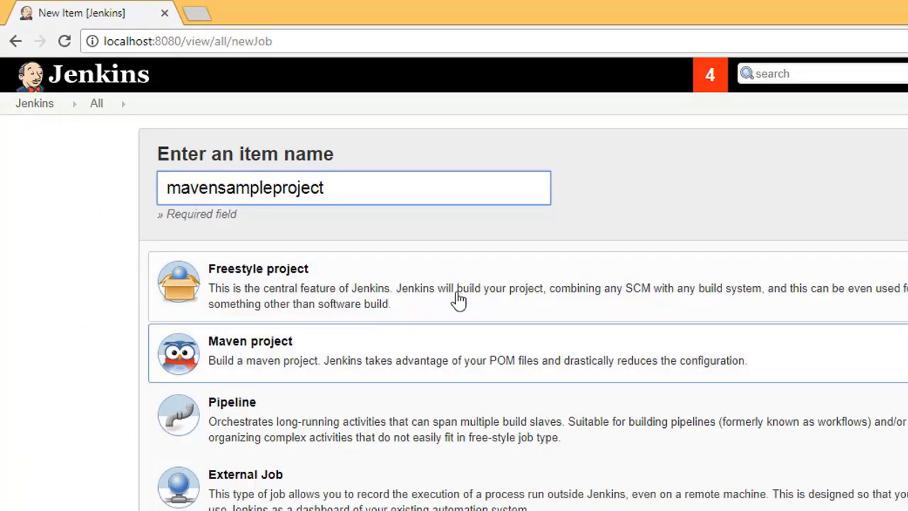
left_click(440, 350)
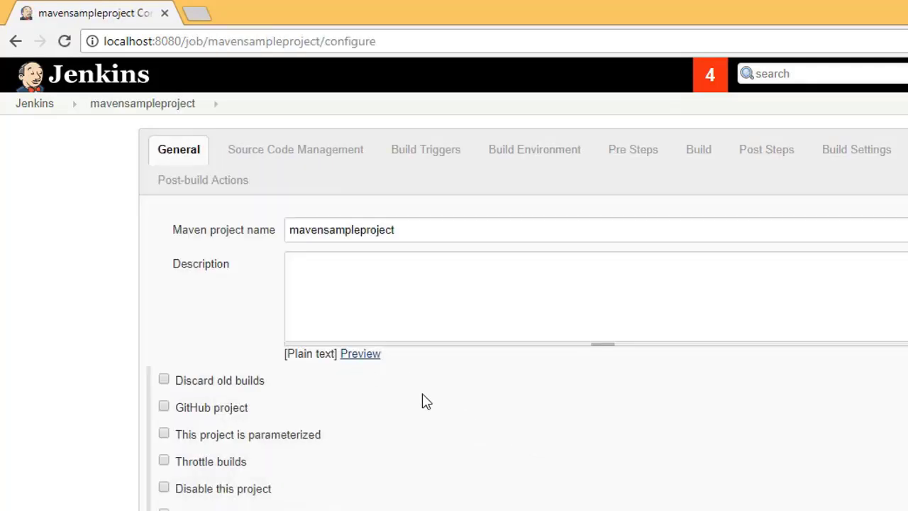
Look through the job's general settings with the advanced options expanded, source code management, build triggers and build environment, down to the Build section
scroll(421, 399, "down", 3)
scroll(430, 353, "down", 1)
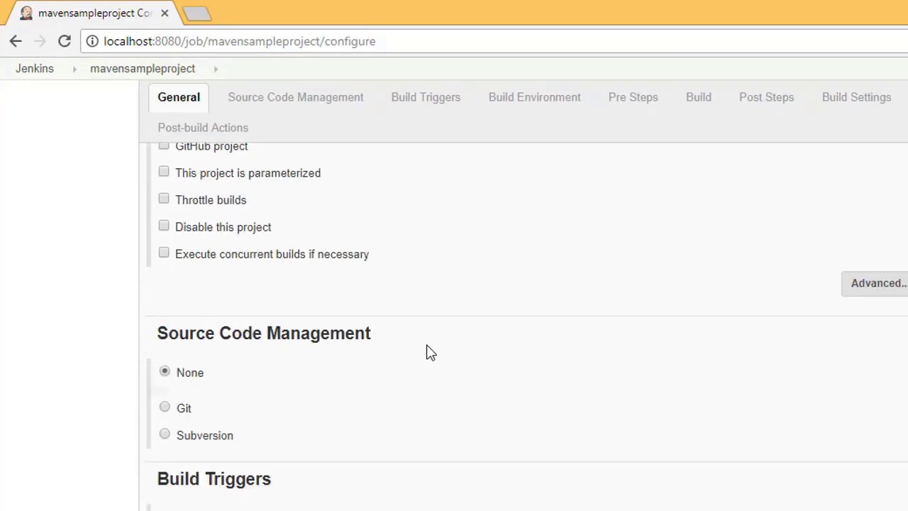
scroll(384, 285, "up", 4)
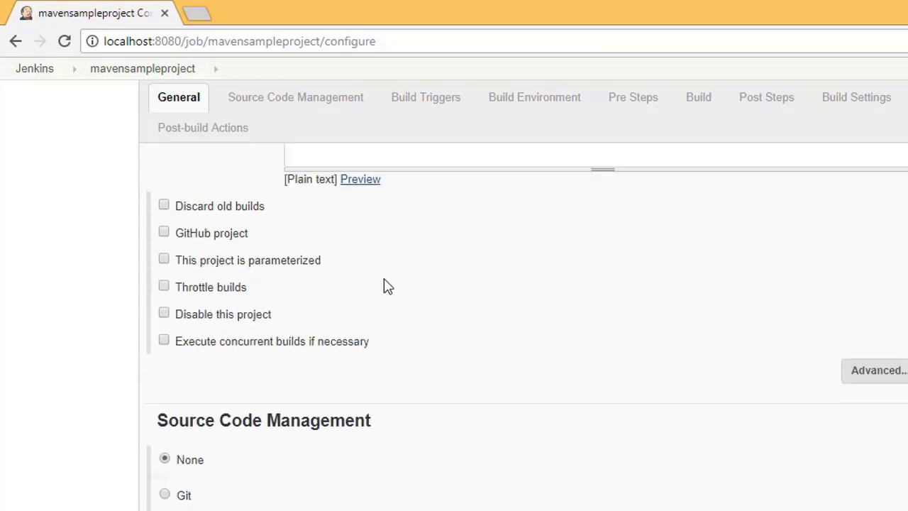
scroll(807, 393, "down", 1)
left_click(816, 424)
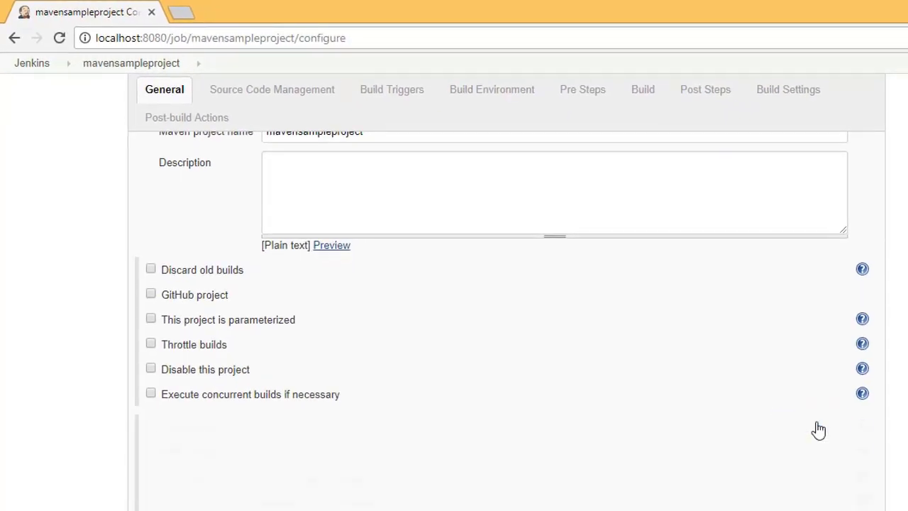
scroll(410, 416, "down", 2)
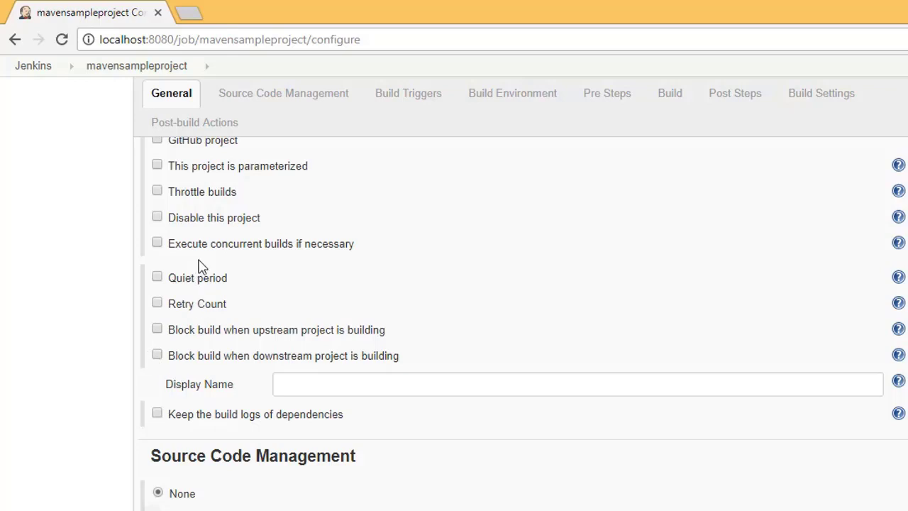
scroll(203, 266, "up", 1)
scroll(361, 363, "up", 1)
scroll(362, 362, "down", 3)
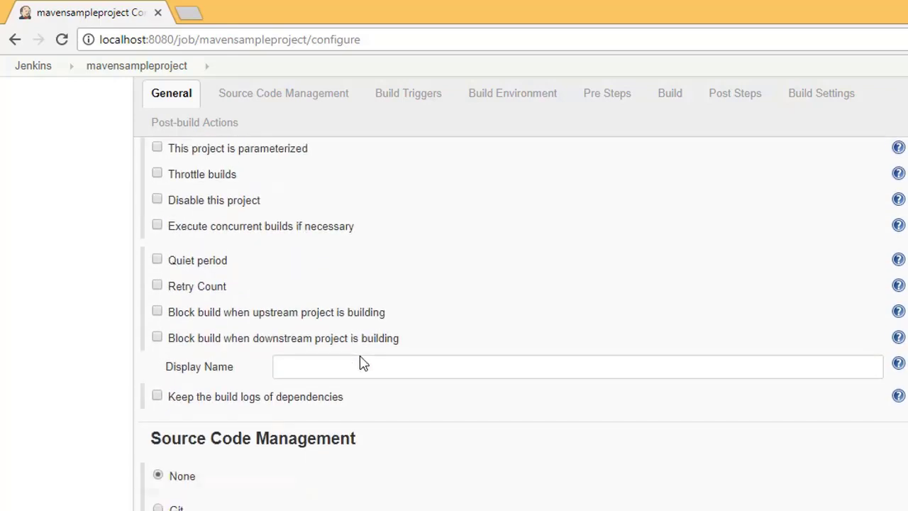
scroll(360, 369, "down", 1)
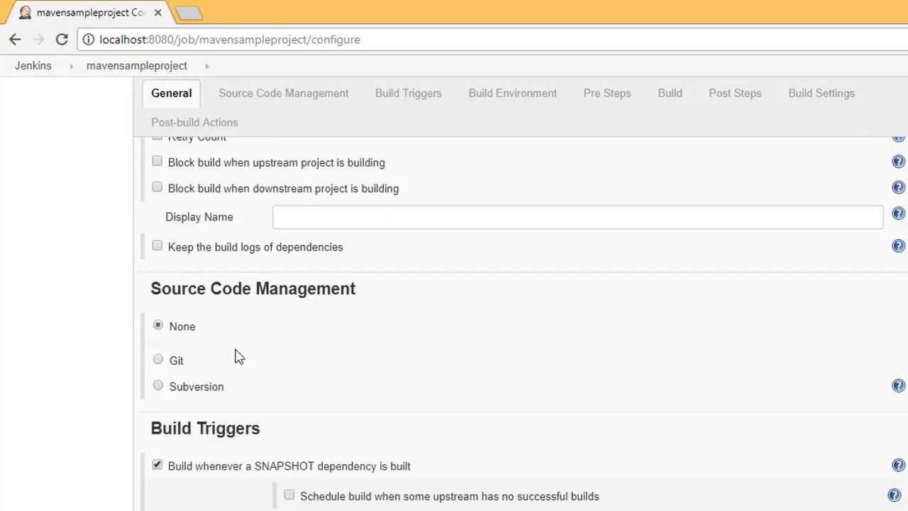
scroll(239, 359, "down", 2)
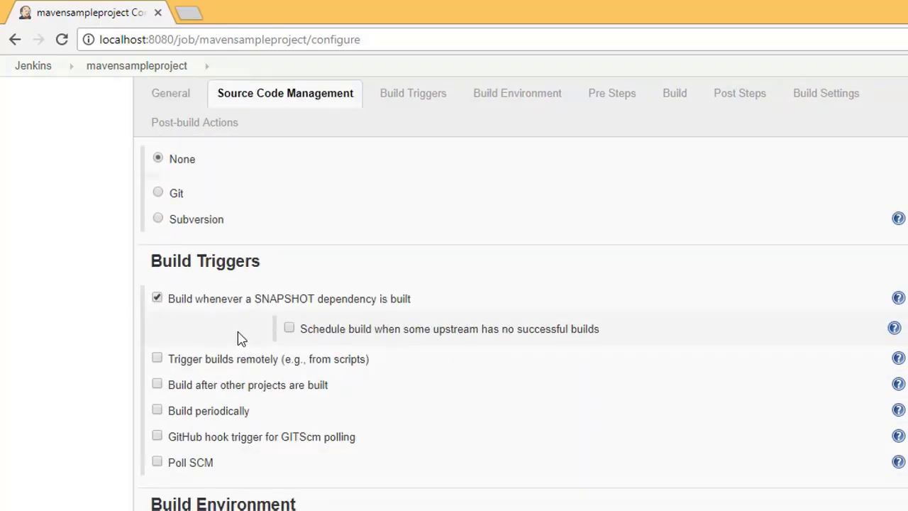
scroll(239, 339, "down", 2)
scroll(304, 364, "down", 3)
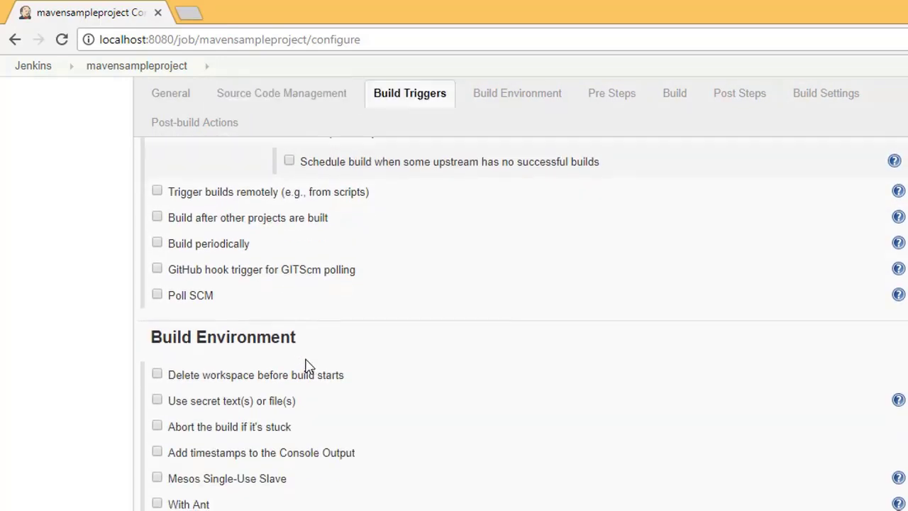
scroll(310, 371, "down", 1)
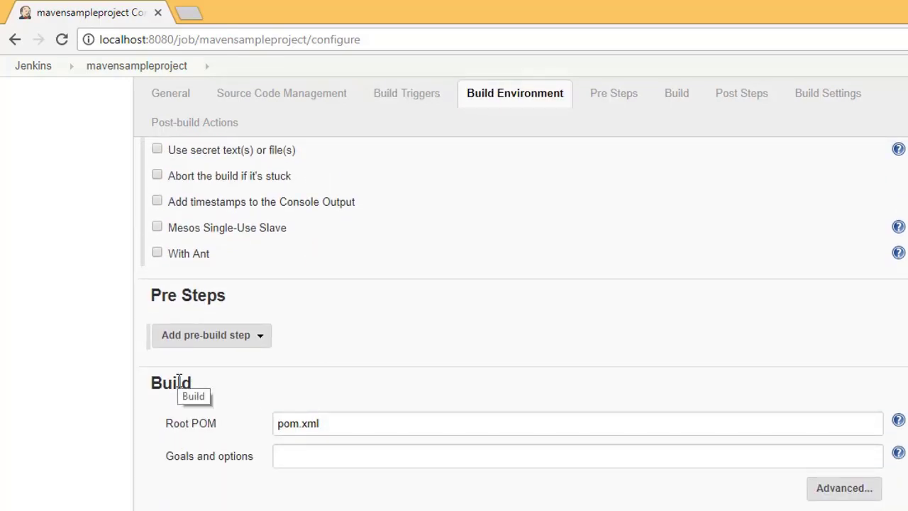
Show the Root POM help and set the Root POM to C:\Users\admin\workspace2\mavensample\pom.xml
left_click(898, 422)
double_click(302, 424)
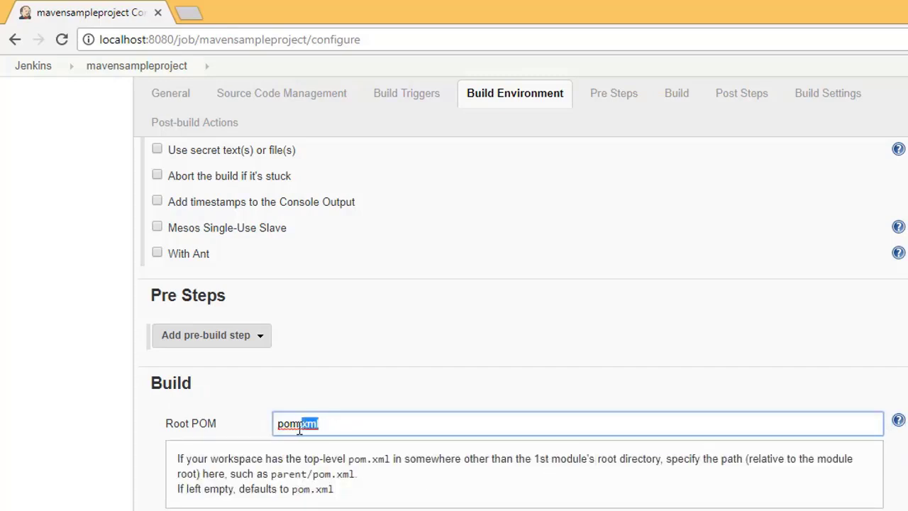
key("ctrl+a")
key("ctrl+v")
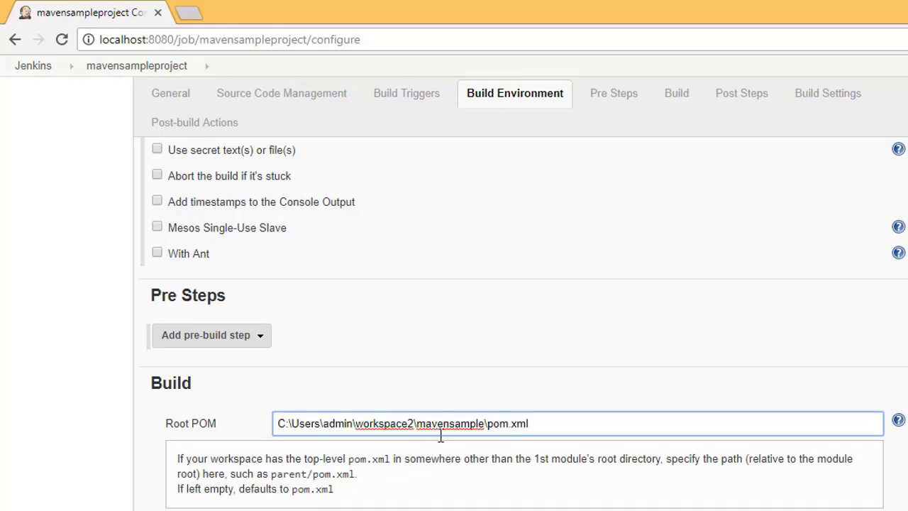
left_click(441, 436)
Show the Goals and options help and set the Maven goals to clean install
scroll(497, 429, "down", 2)
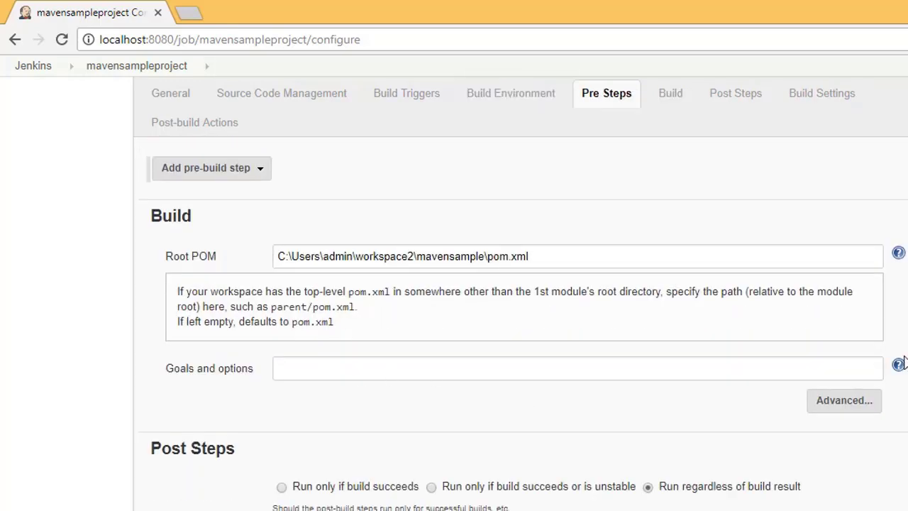
left_click(899, 369)
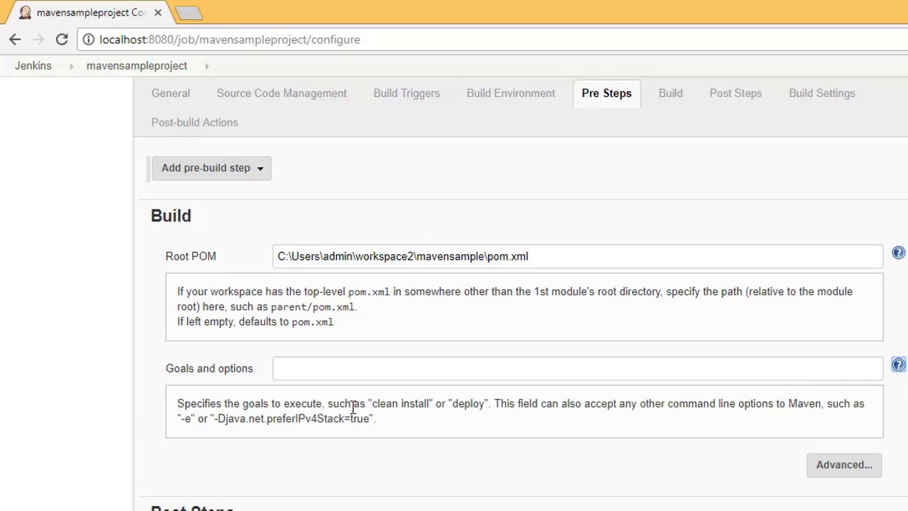
left_click(389, 369)
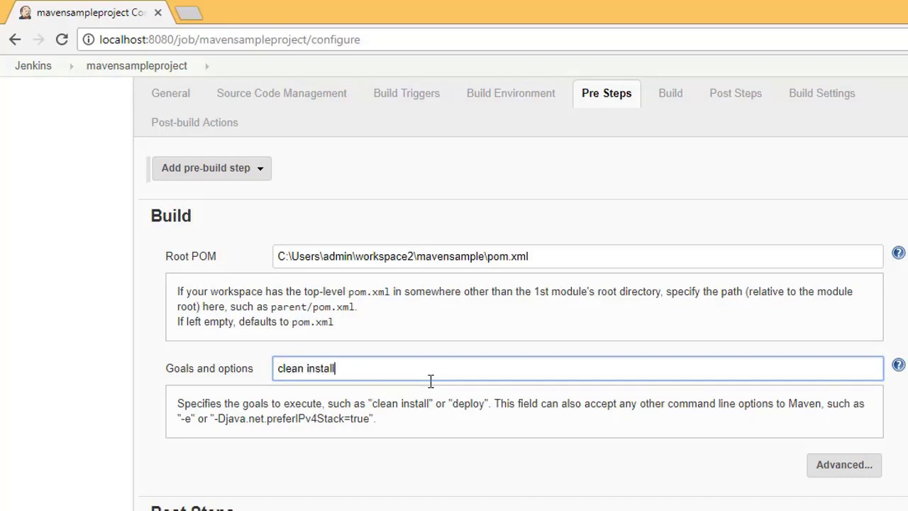
left_click(518, 501)
Expand the advanced build options and the multi-line MAVEN_OPTS field, leave it empty, and save the job configuration
left_click(836, 476)
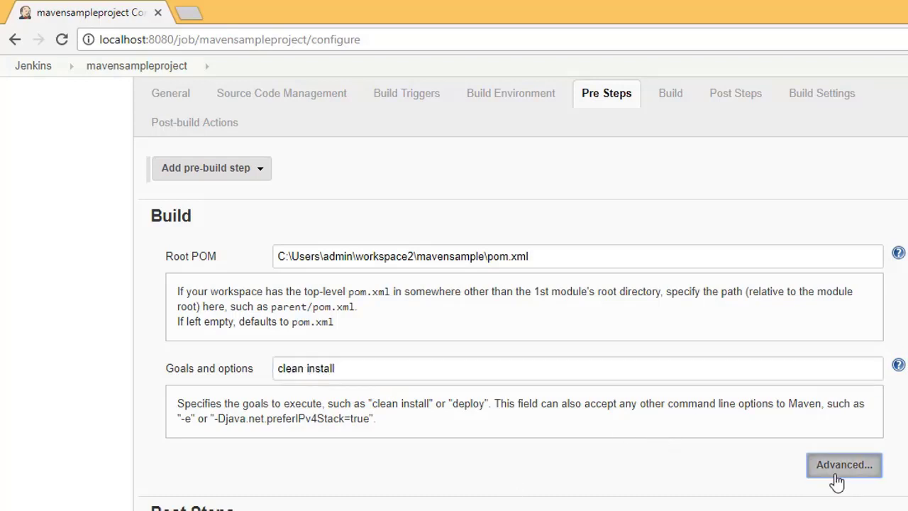
scroll(561, 489, "down", 4)
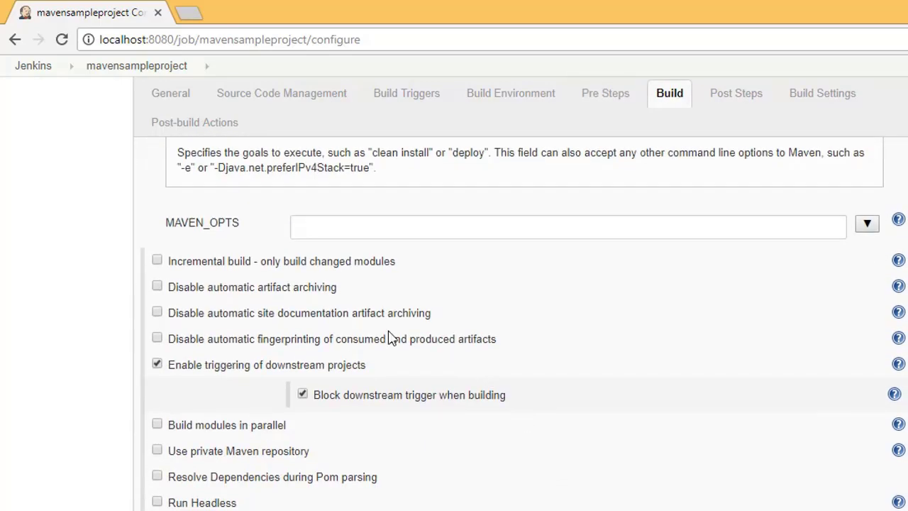
left_click(867, 225)
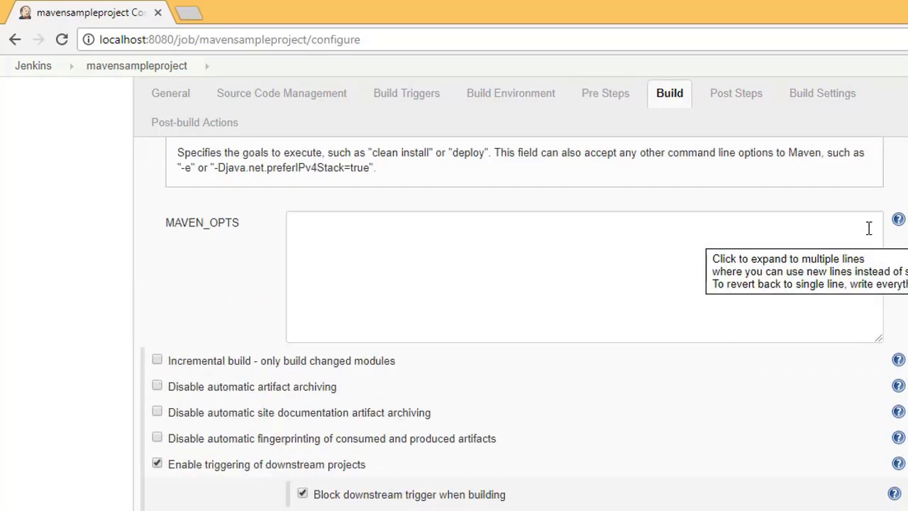
left_click(320, 243)
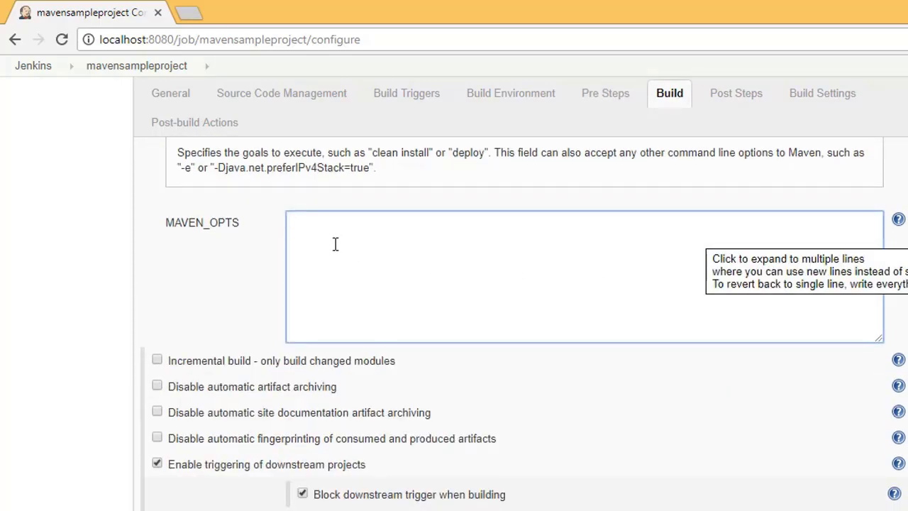
scroll(335, 244, "up", 3)
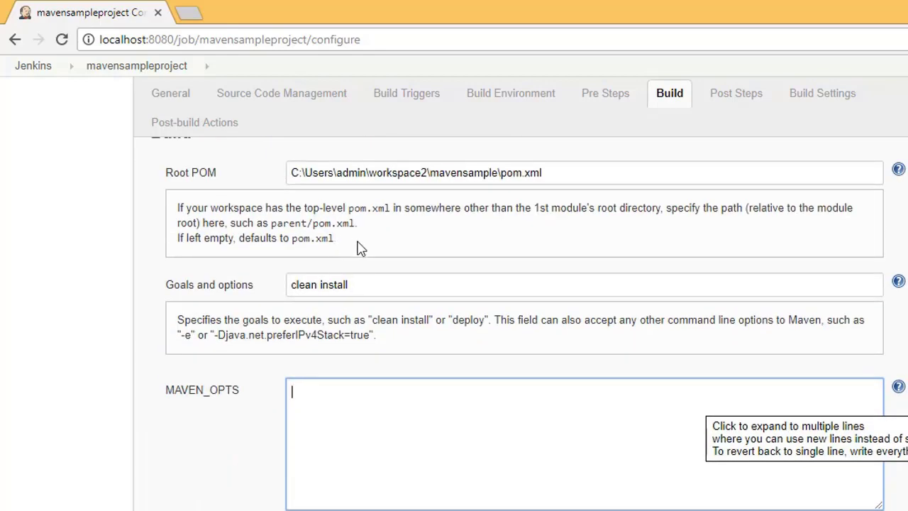
scroll(401, 238, "down", 5)
left_click(177, 510)
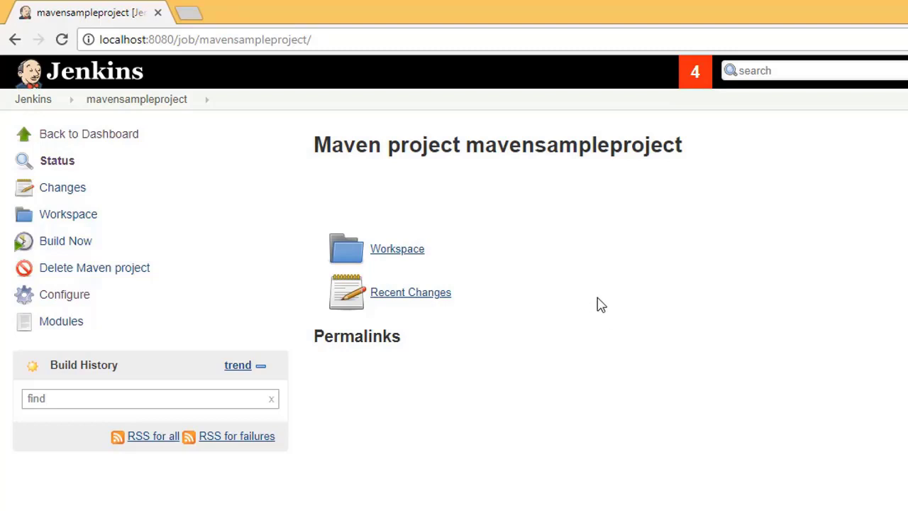
Run a build of mavensampleproject and open the console output of build #1
left_click(63, 244)
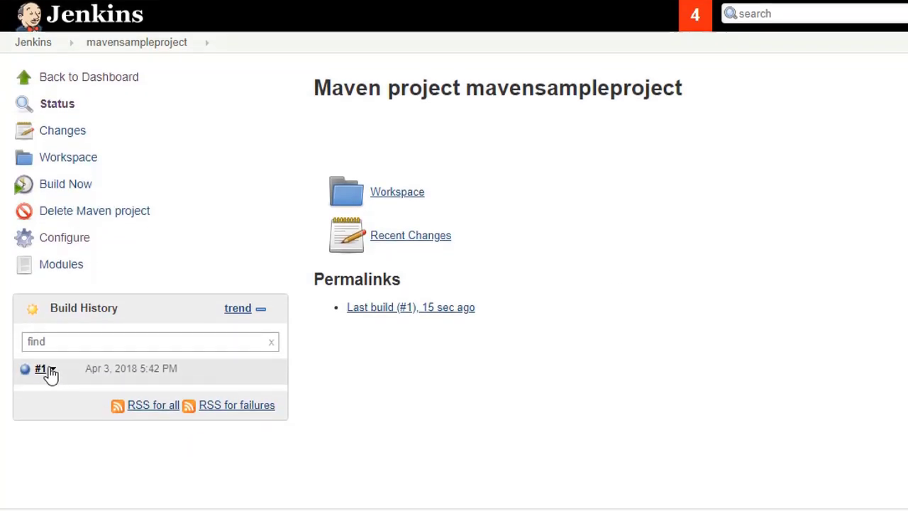
left_click(51, 340)
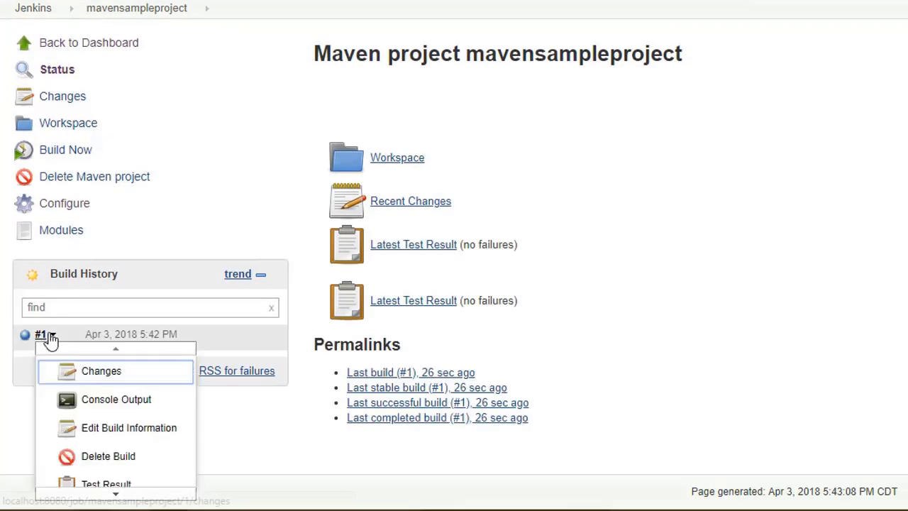
left_click(56, 341)
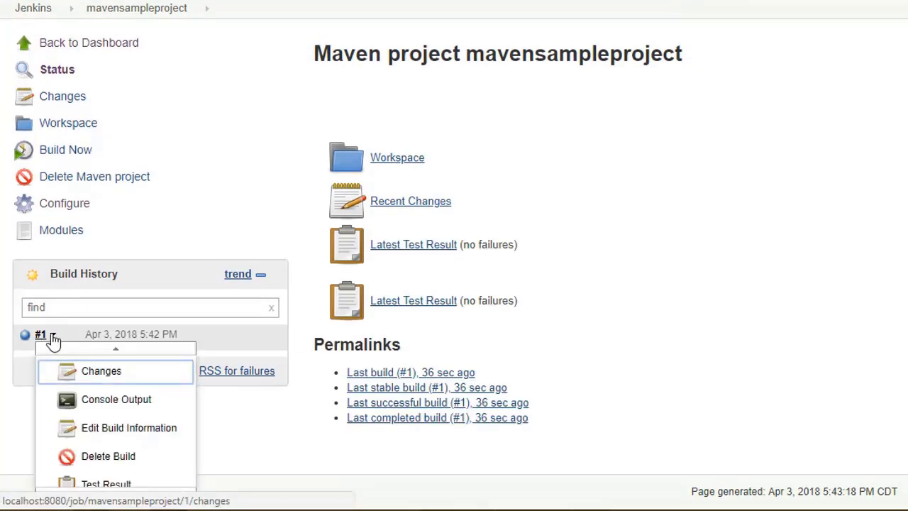
left_click(134, 413)
Read build #1's console output through to the end and highlight the Maven build status text
scroll(463, 289, "down", 5)
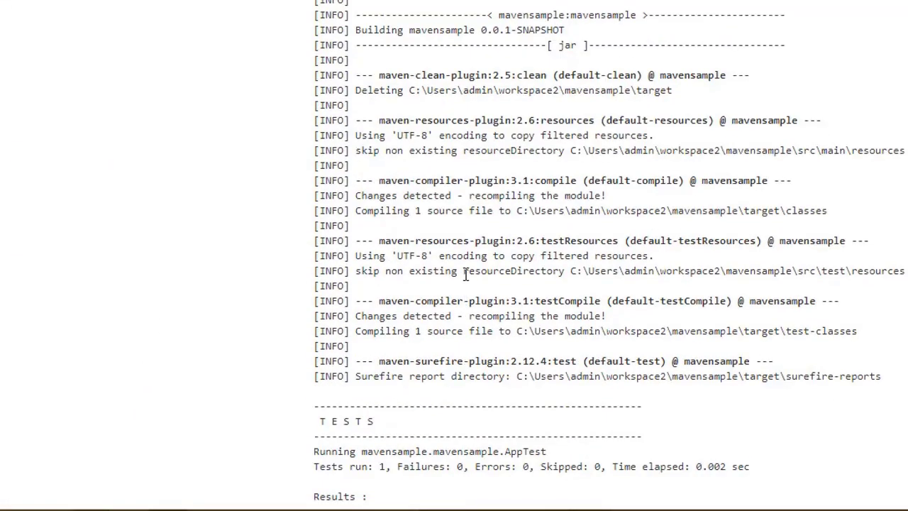
scroll(462, 287, "down", 7)
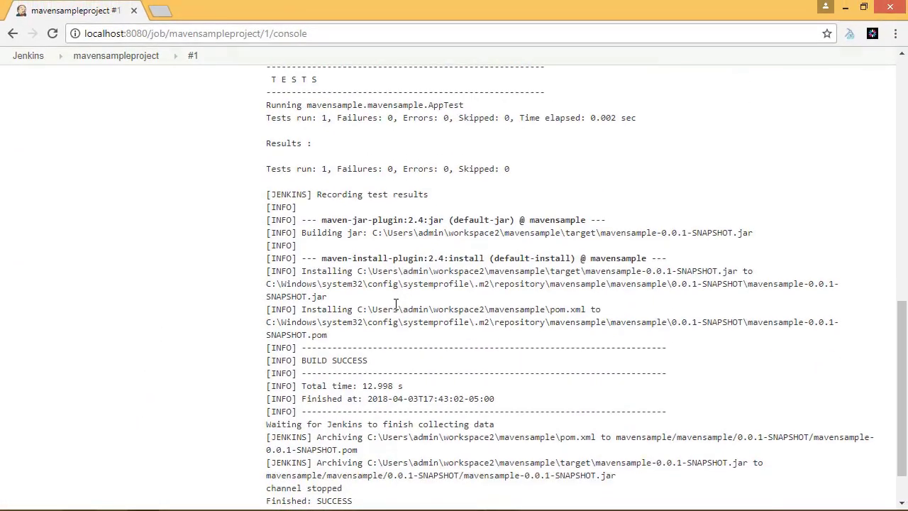
scroll(396, 310, "down", 1)
left_click_drag(354, 307, 313, 323)
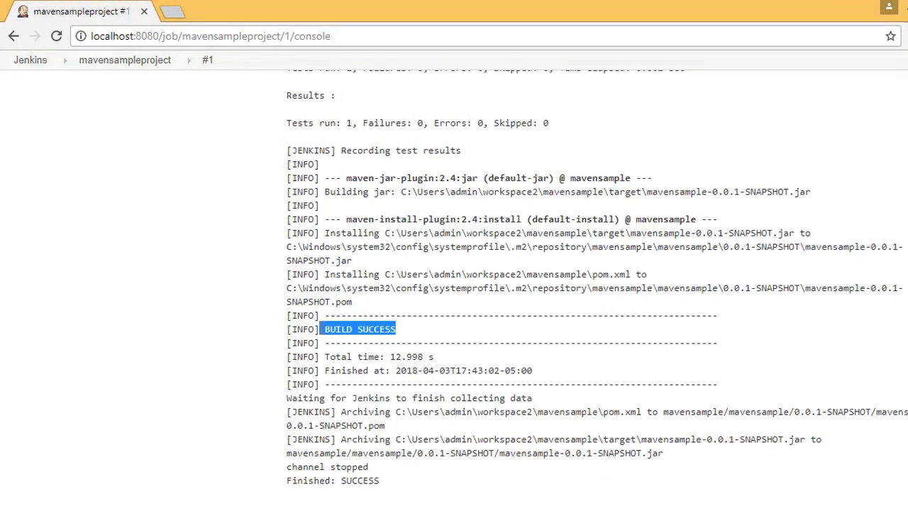
Return to the mavensampleproject project page and open its workspace
scroll(402, 310, "up", 20)
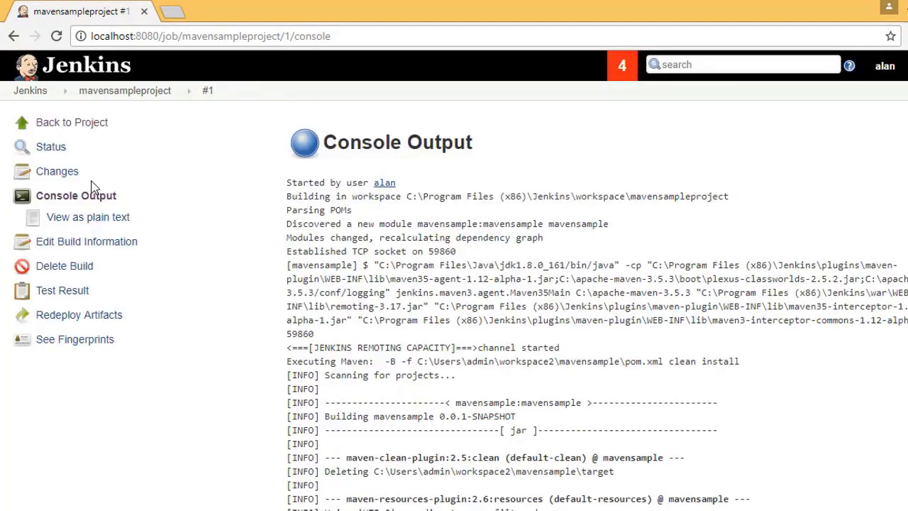
left_click(63, 124)
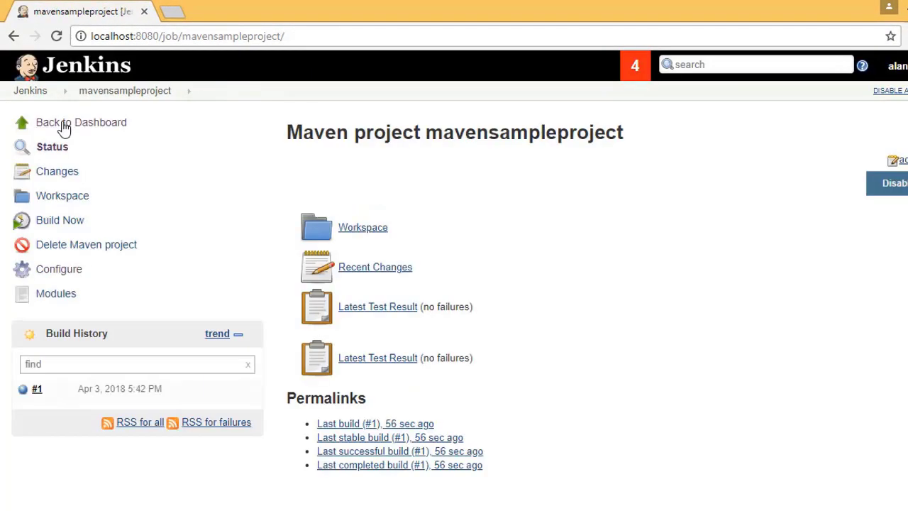
left_click(360, 229)
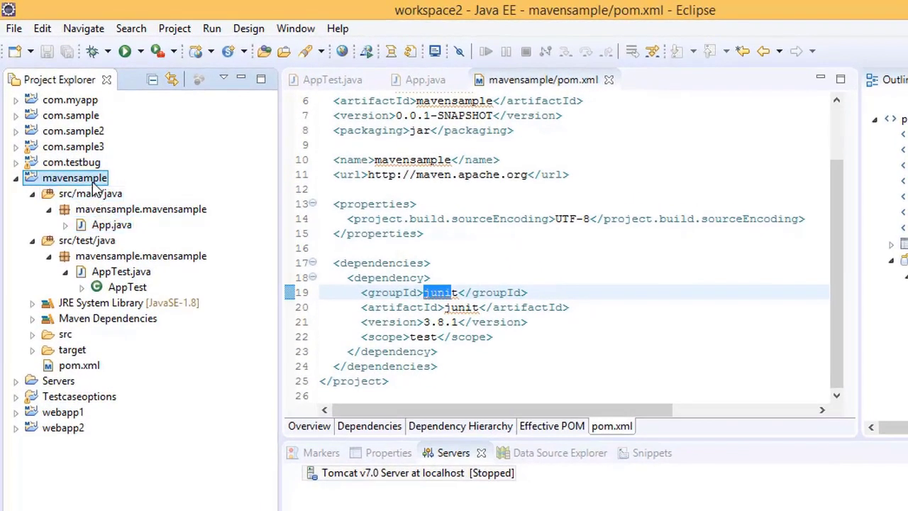
Switch to Eclipse, refresh the mavensample project and expand its target folder
right_click(94, 187)
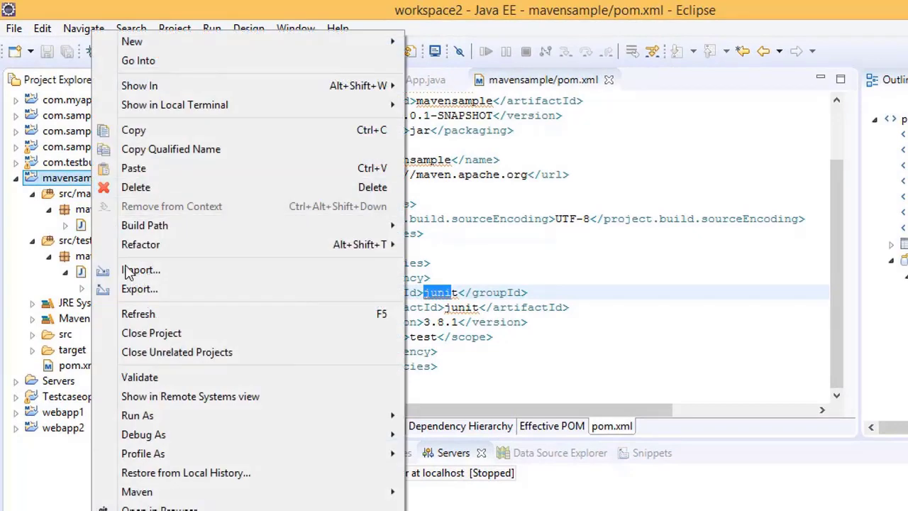
left_click(142, 313)
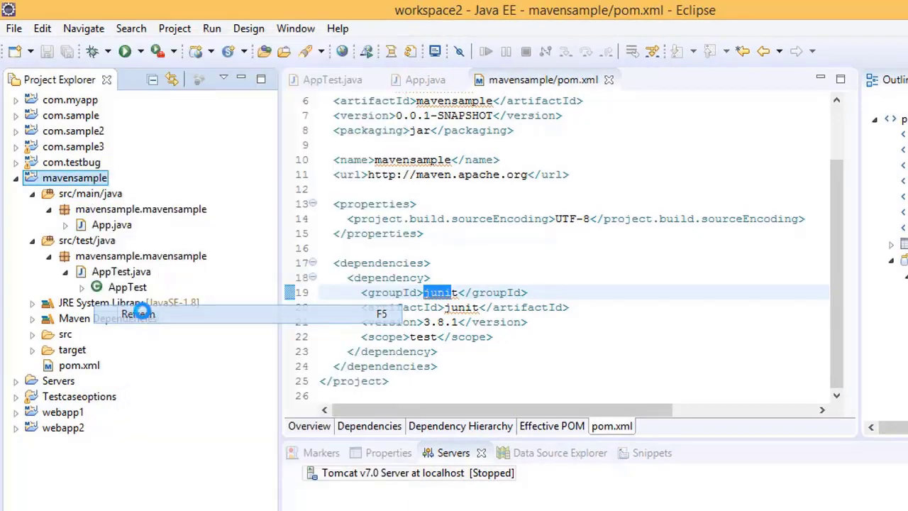
left_click(32, 350)
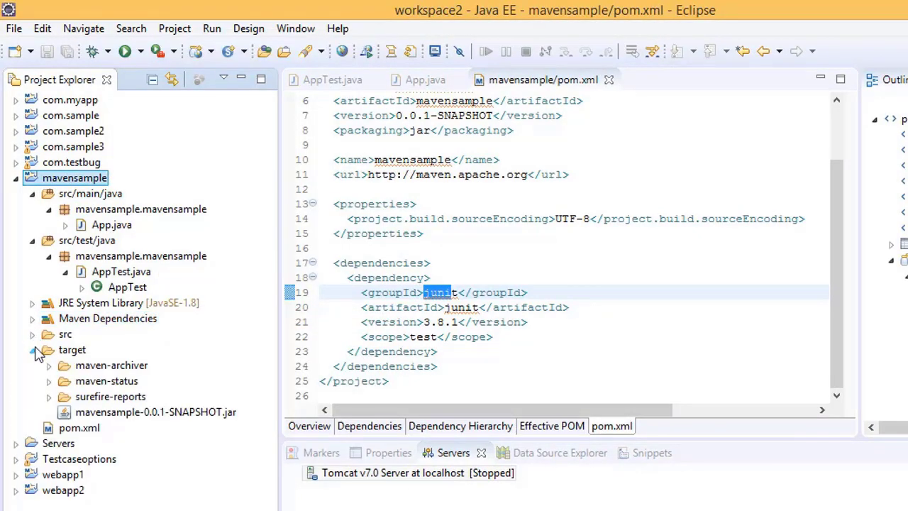
Examine the contents of target's surefire-reports, maven-status and maven-archiver folders, and collapse the target folder
left_click(49, 398)
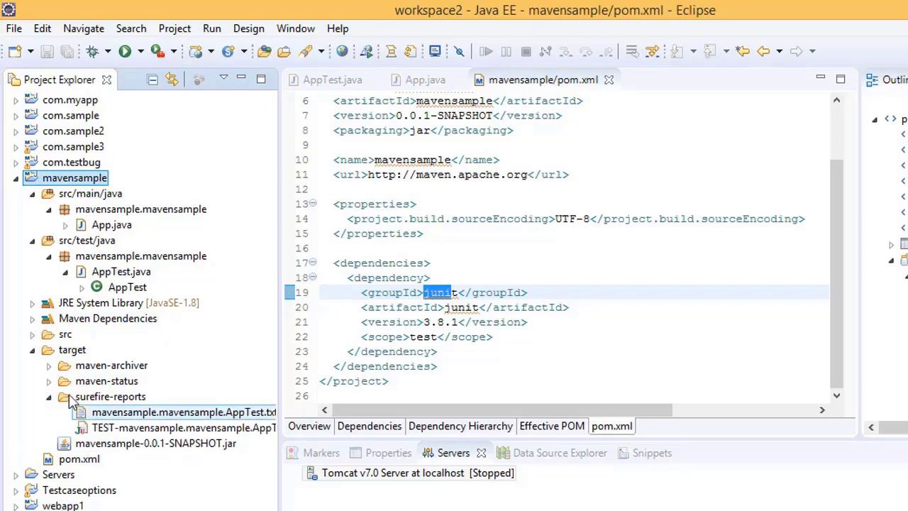
left_click(49, 381)
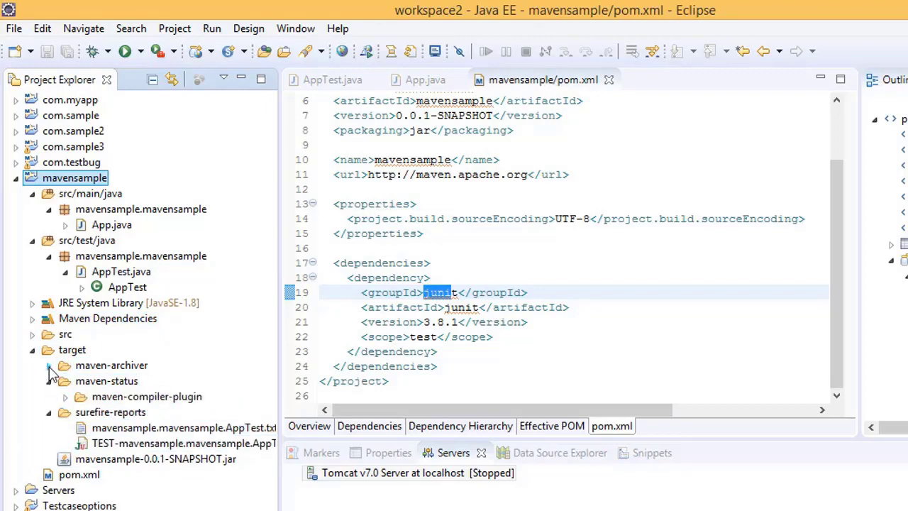
left_click(49, 366)
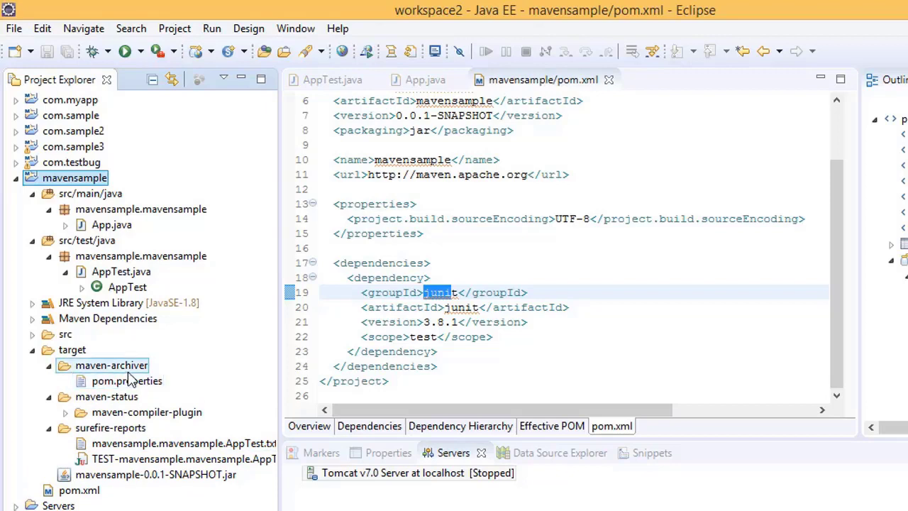
left_click(33, 352)
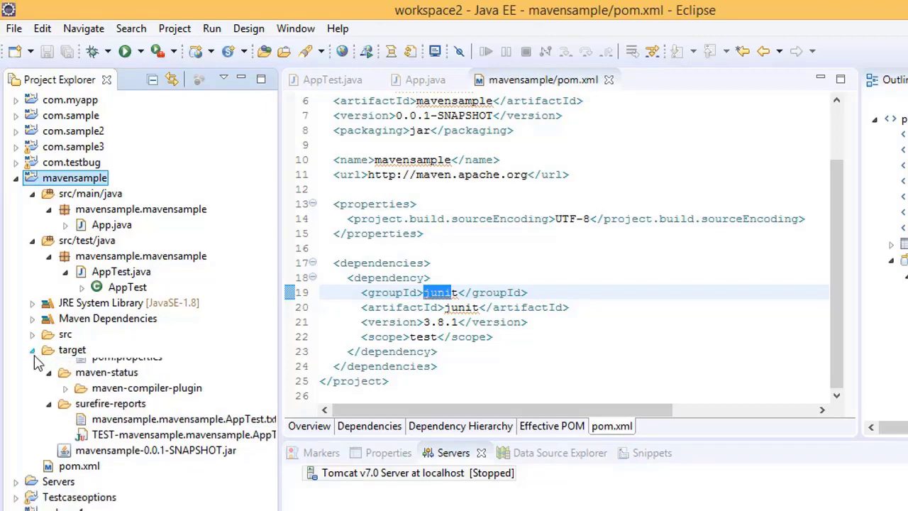